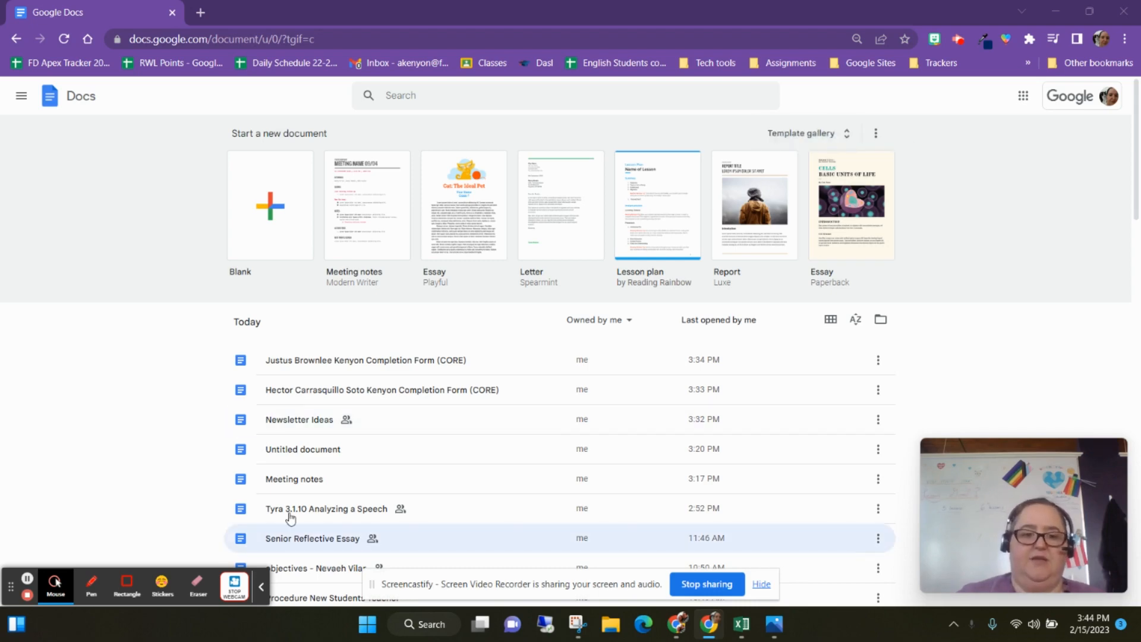
Step: Open the untitled document with the text about Jeff Bezos's spaceflight
click(318, 455)
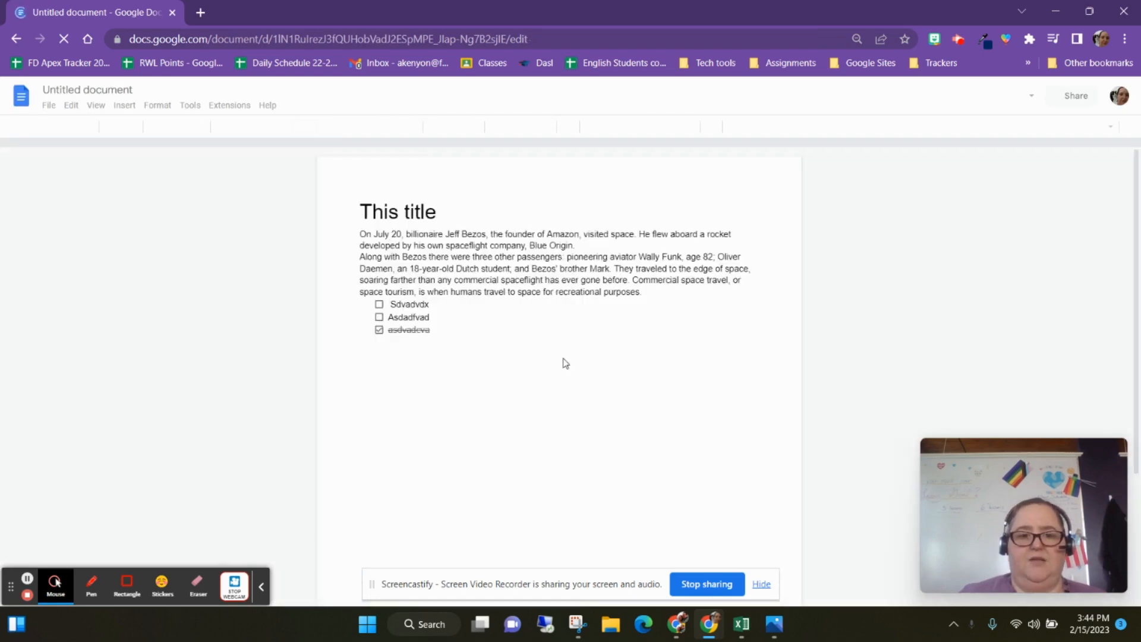
click(462, 331)
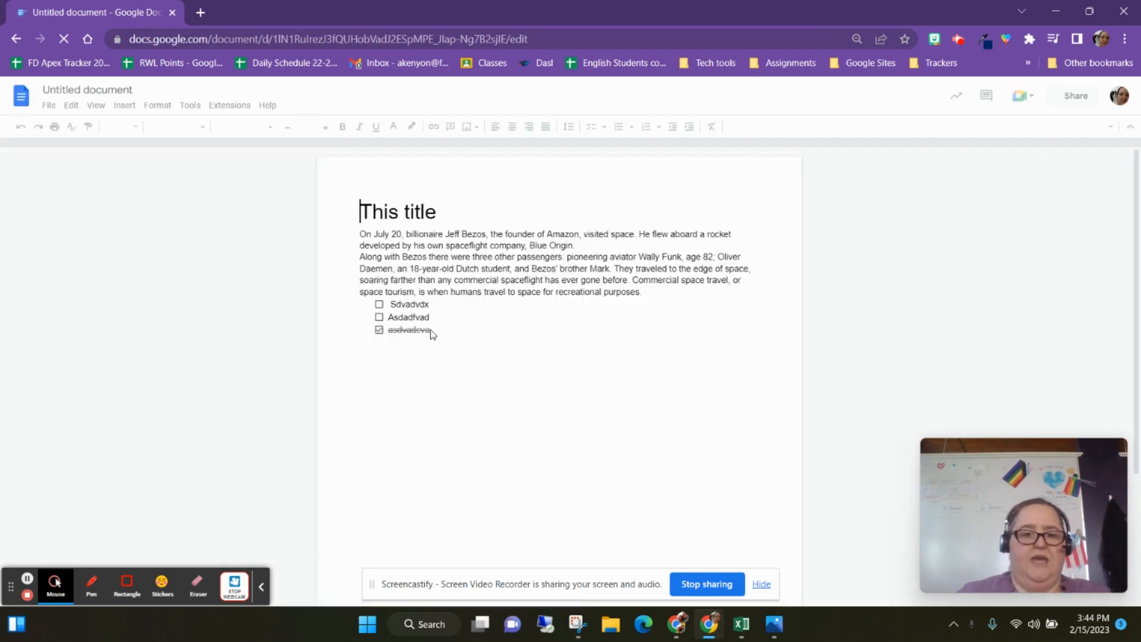
click(414, 212)
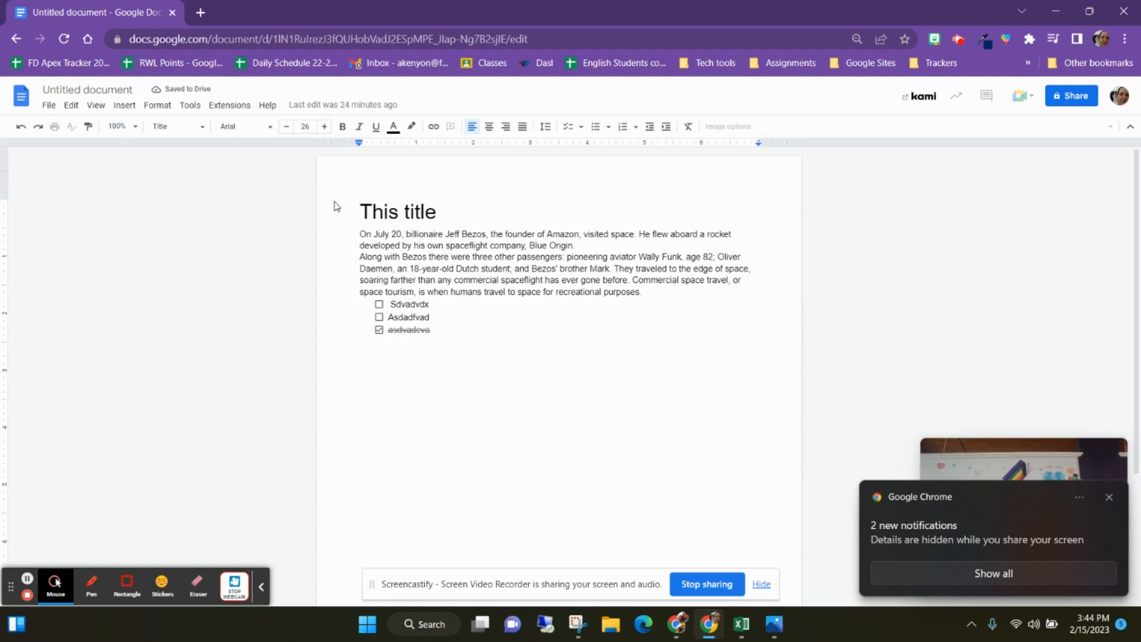
click(437, 211)
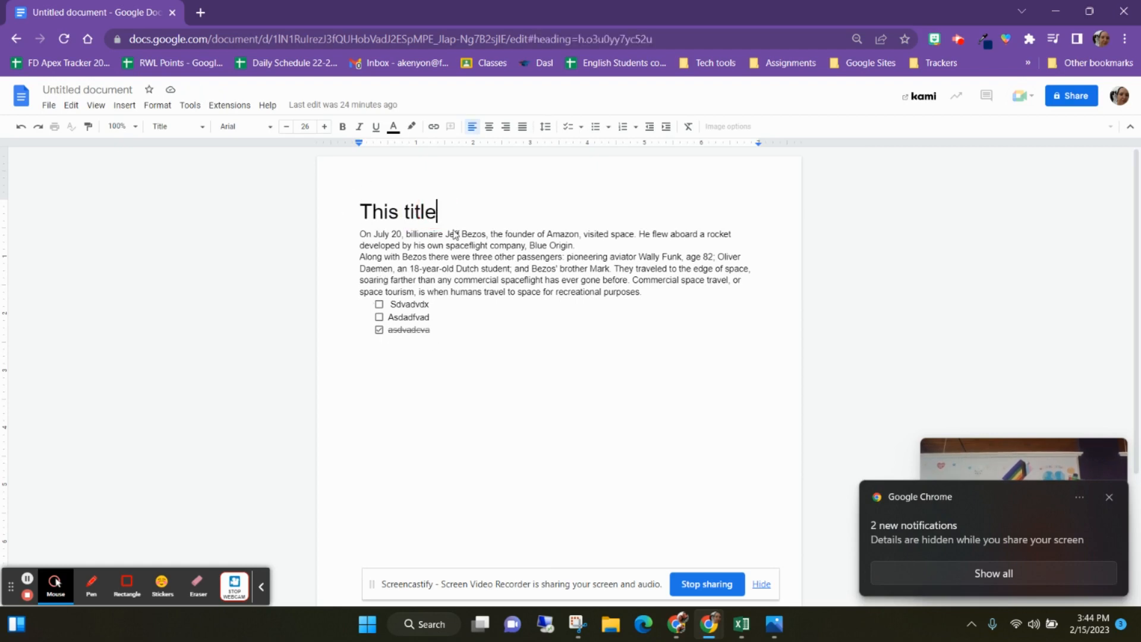
Step: Clear the whole document, including the leftover checklist box, and paste the same text back in without formatting
click(442, 330)
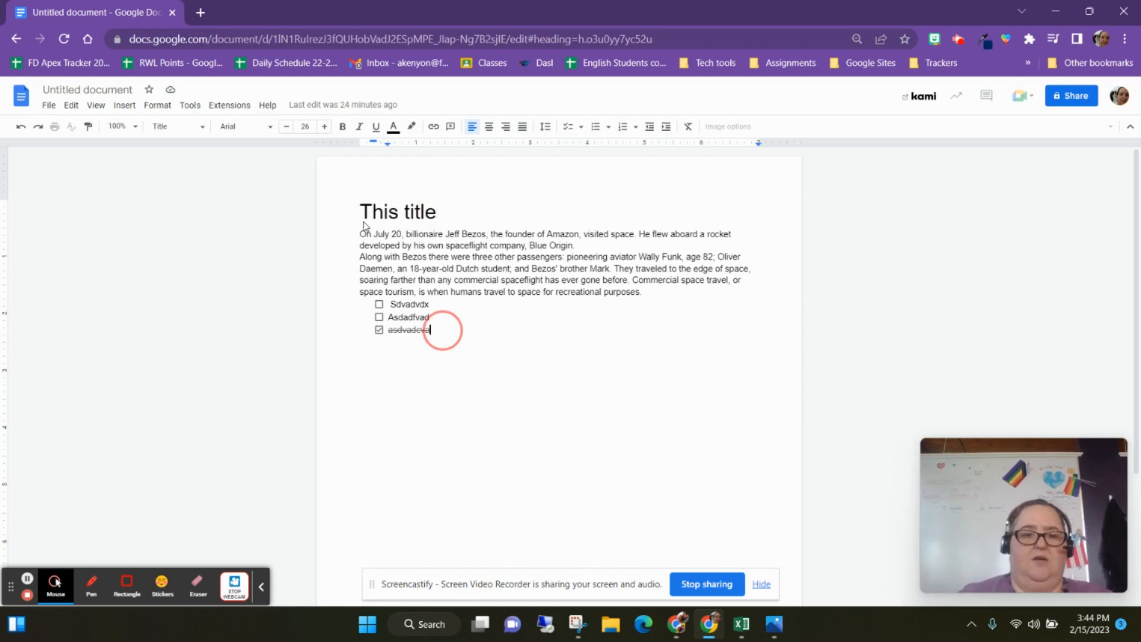
shift+click(365, 213)
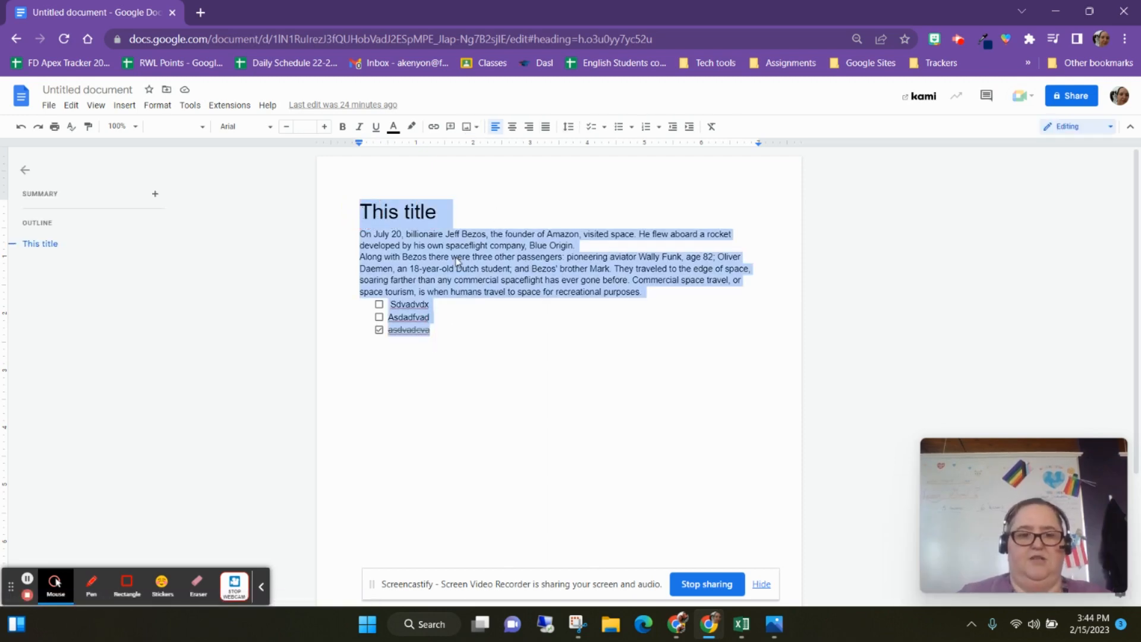
key(BackSpace)
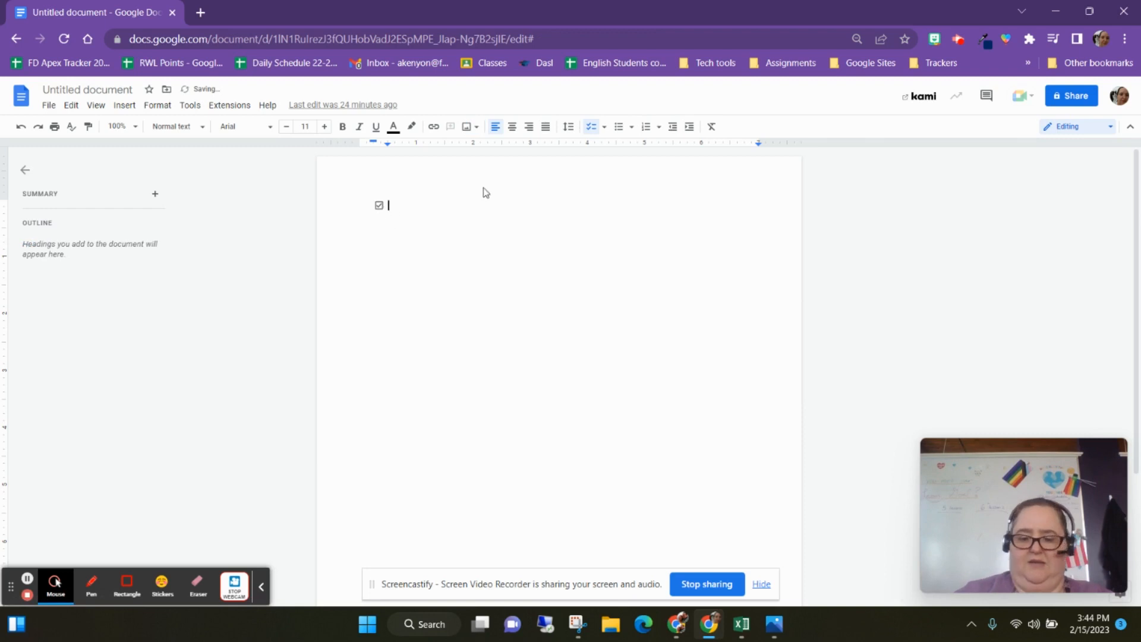
key(BackSpace)
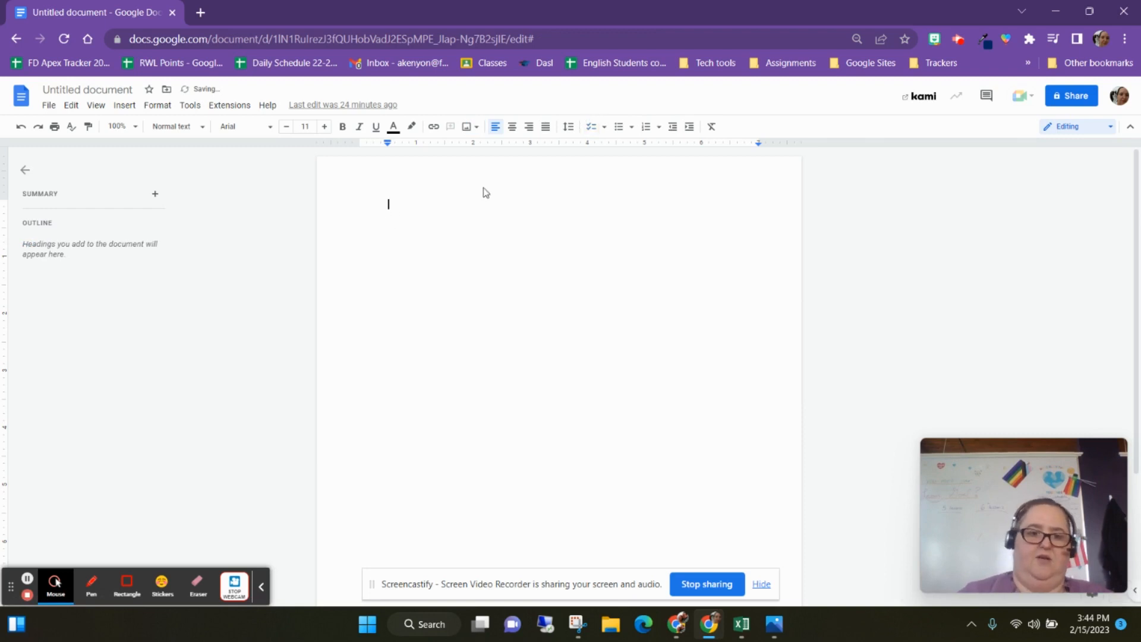
right_click(418, 212)
click(458, 279)
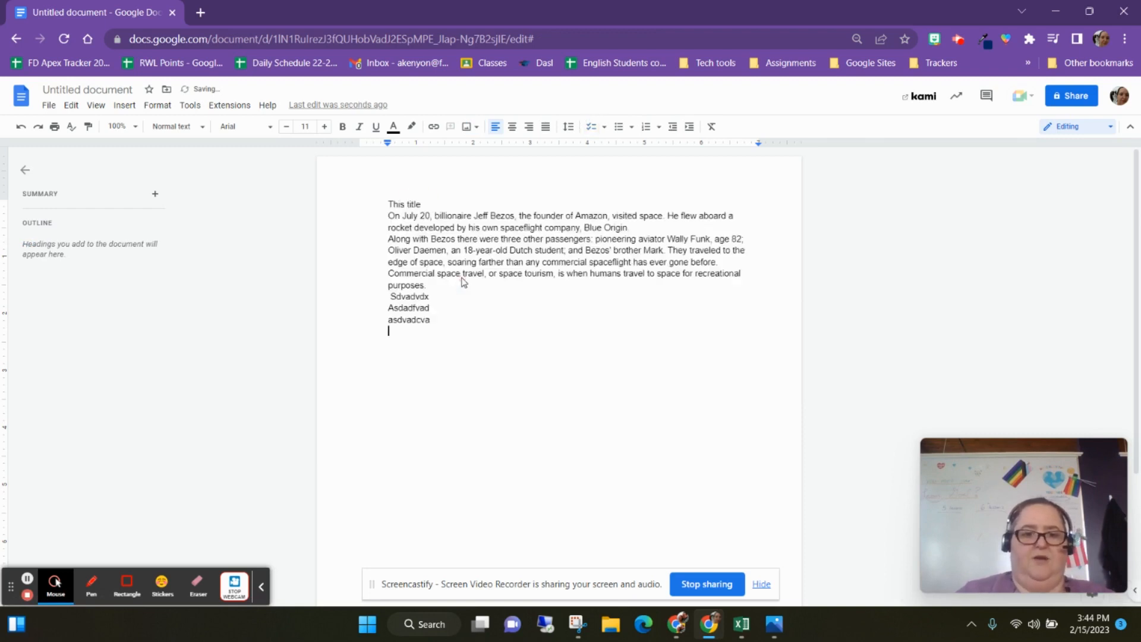
Step: Apply the Title style to the first line, "This title"
click(424, 206)
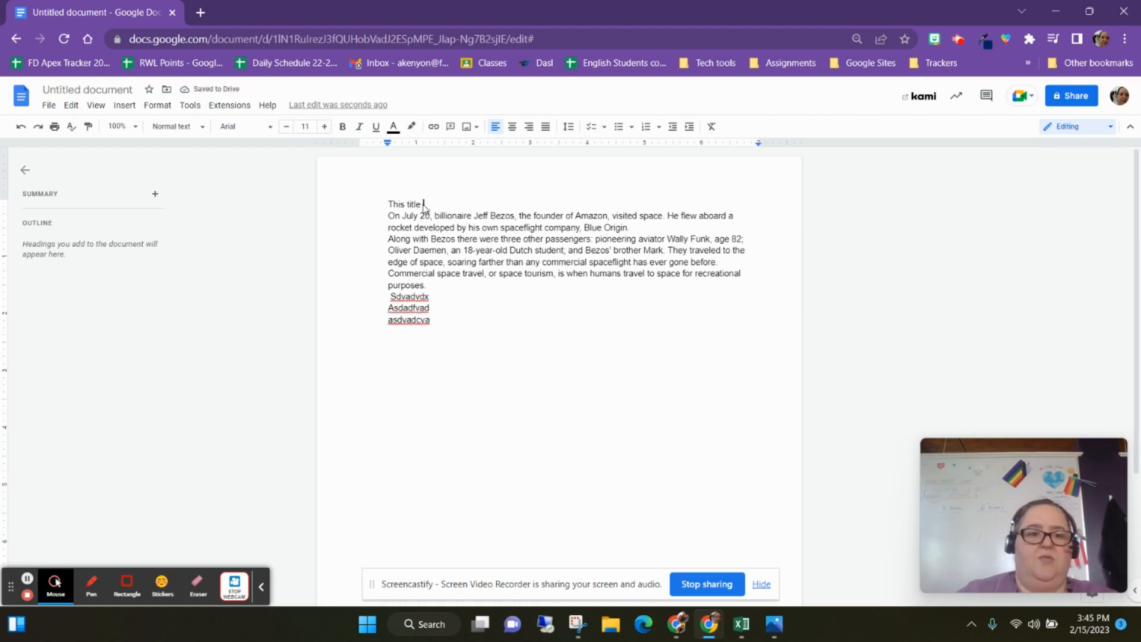
drag(424, 206, 385, 208)
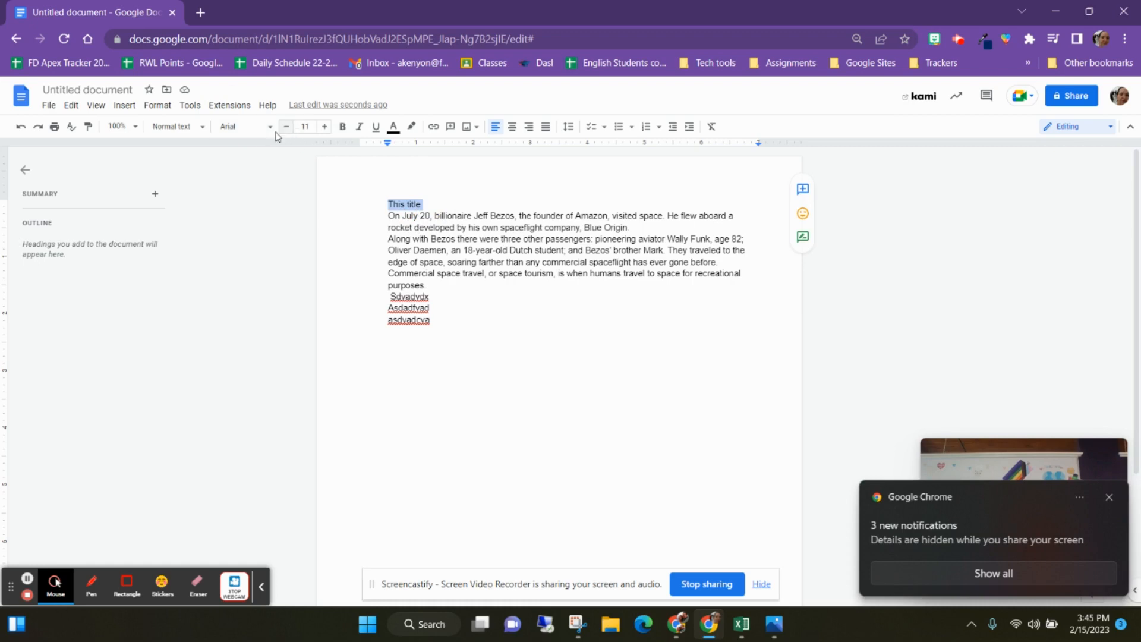
click(204, 129)
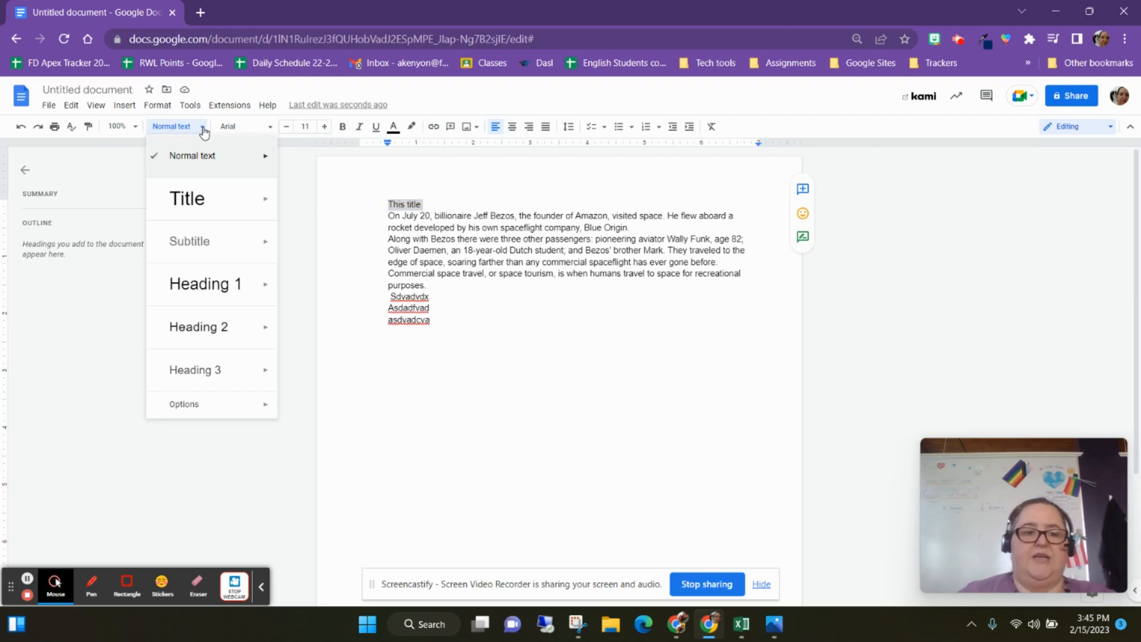
mouse_move(208, 198)
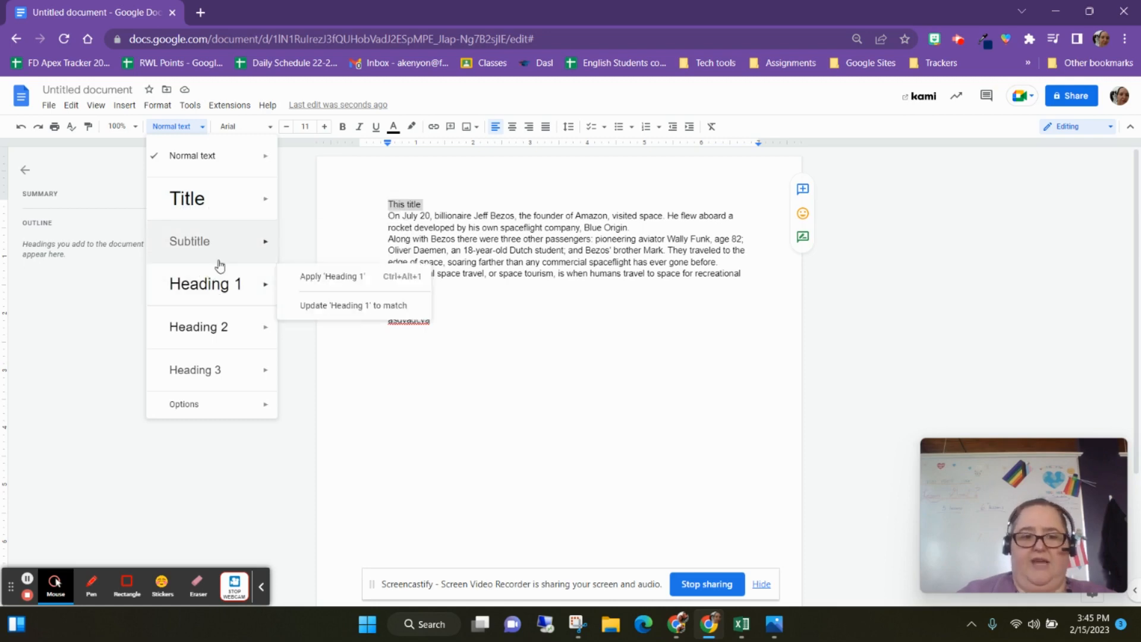
click(197, 202)
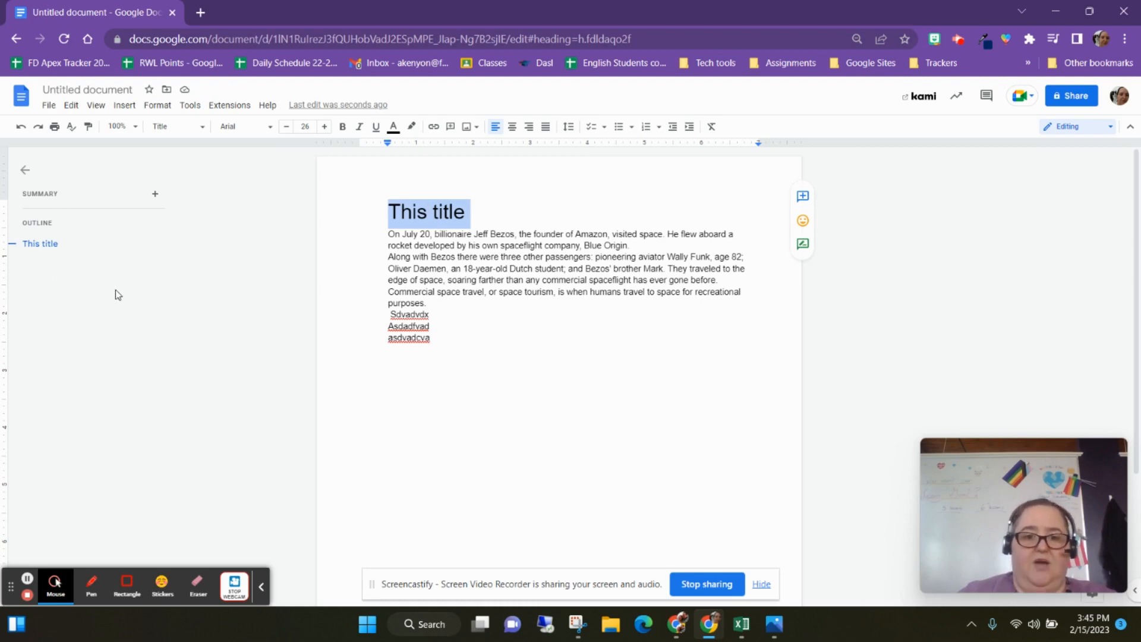
Step: Apply the Normal text style to the spaceflight paragraphs below the title
click(507, 282)
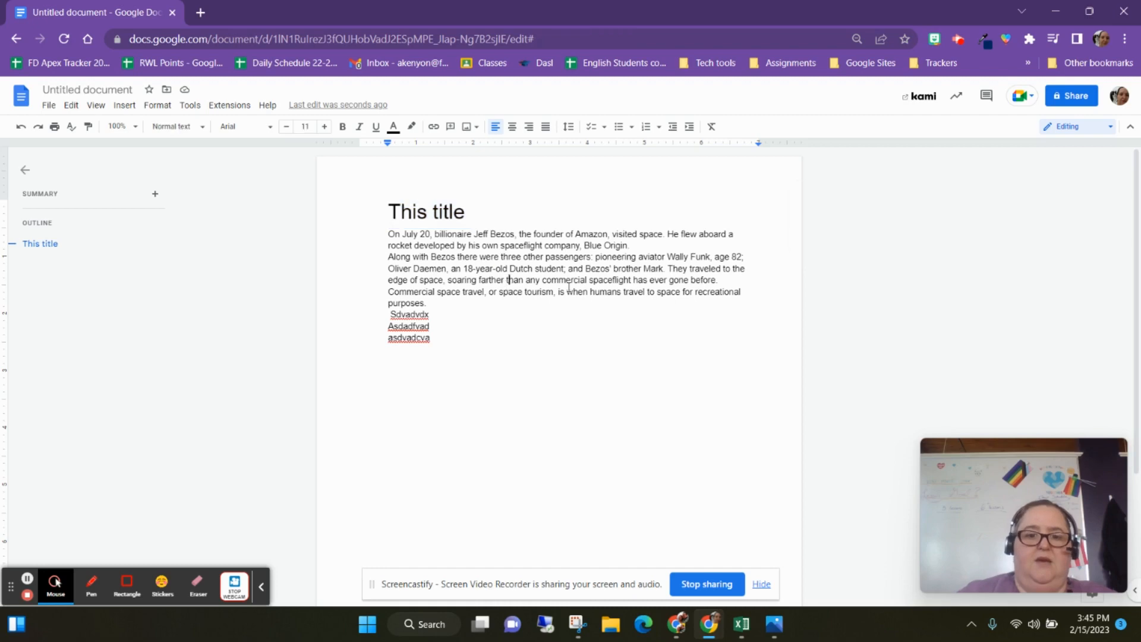
drag(751, 301, 372, 248)
click(433, 254)
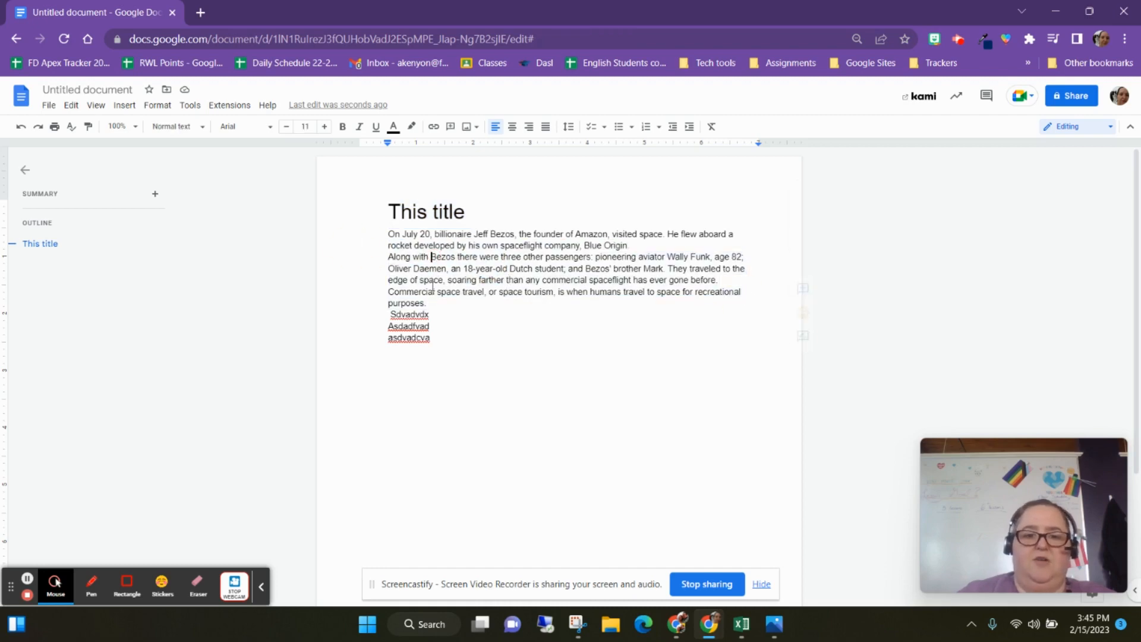
drag(428, 303, 361, 234)
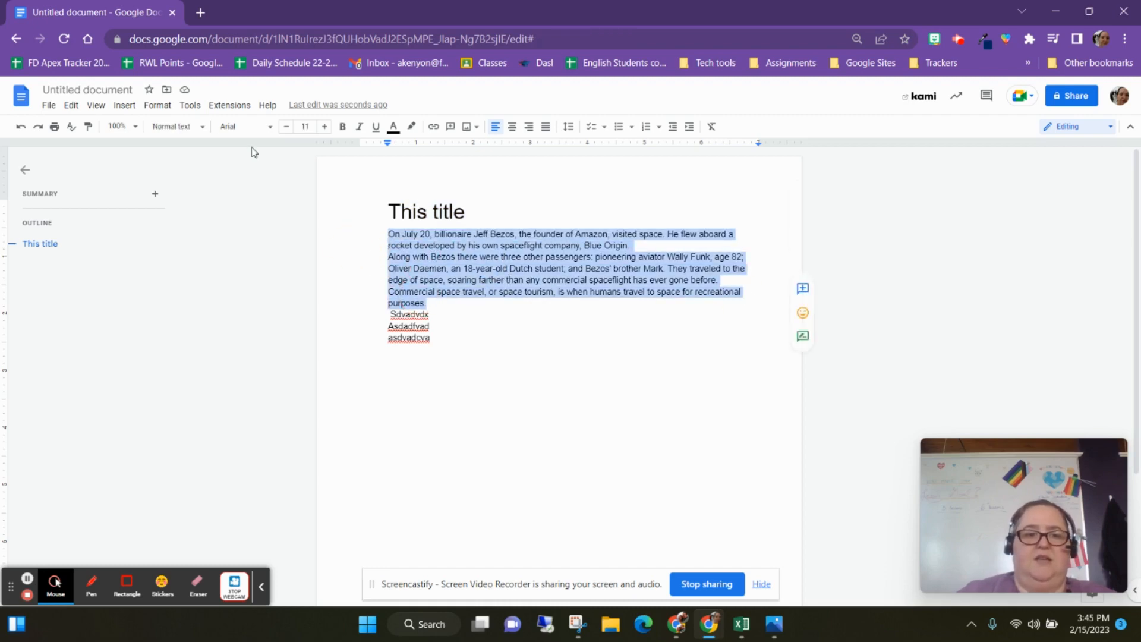
click(202, 129)
mouse_move(204, 156)
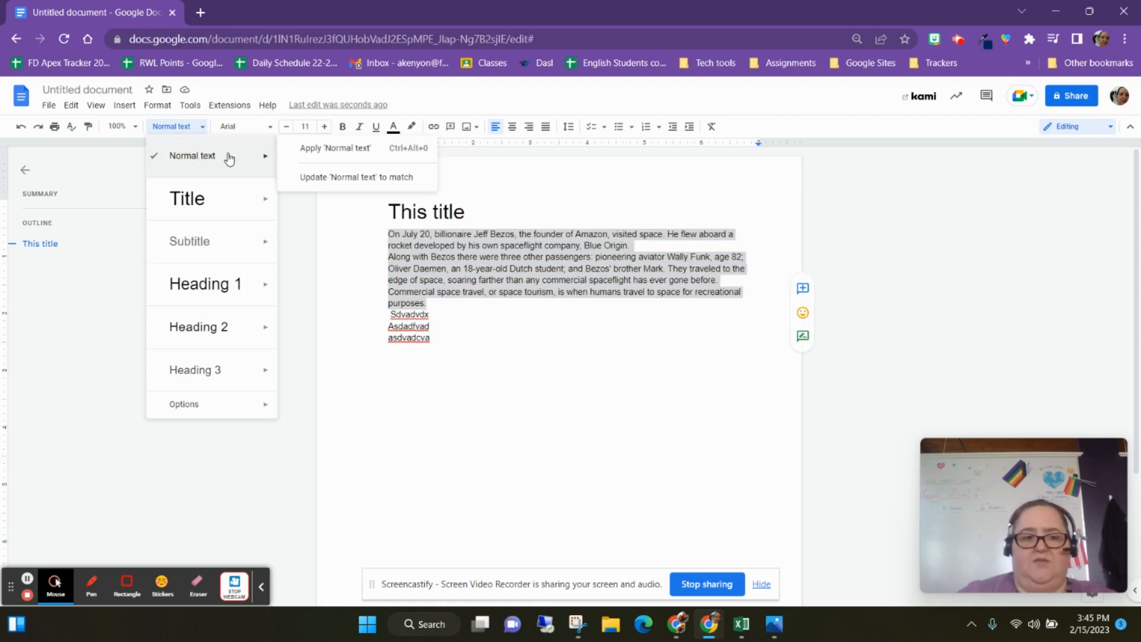
click(230, 157)
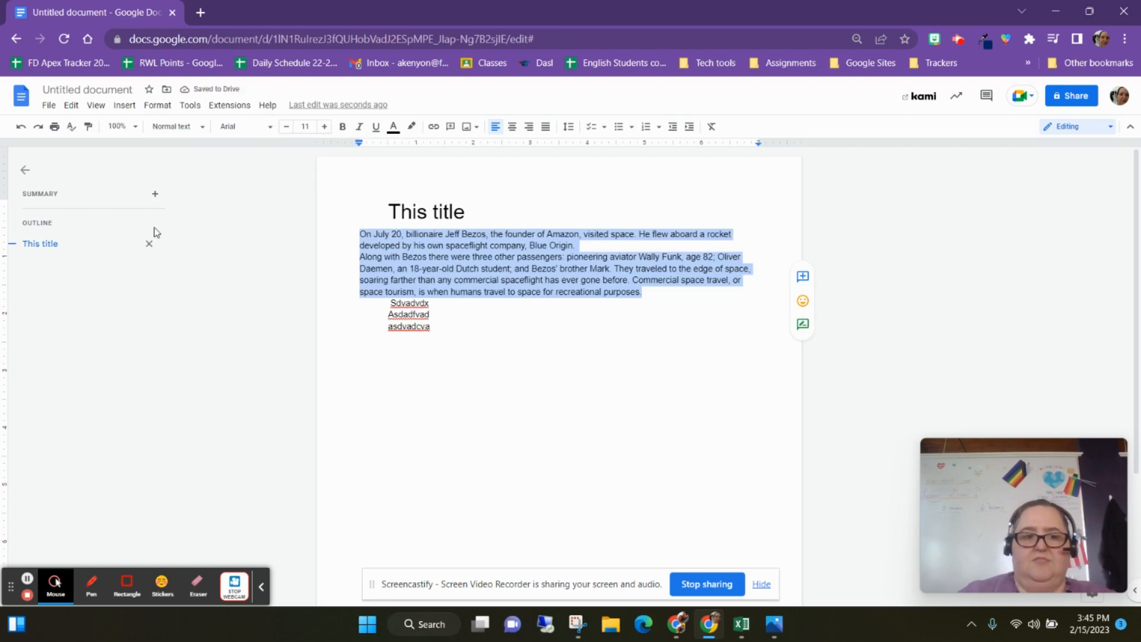
Step: Add a new line reading "Jeff Bezos" directly below the title
click(199, 126)
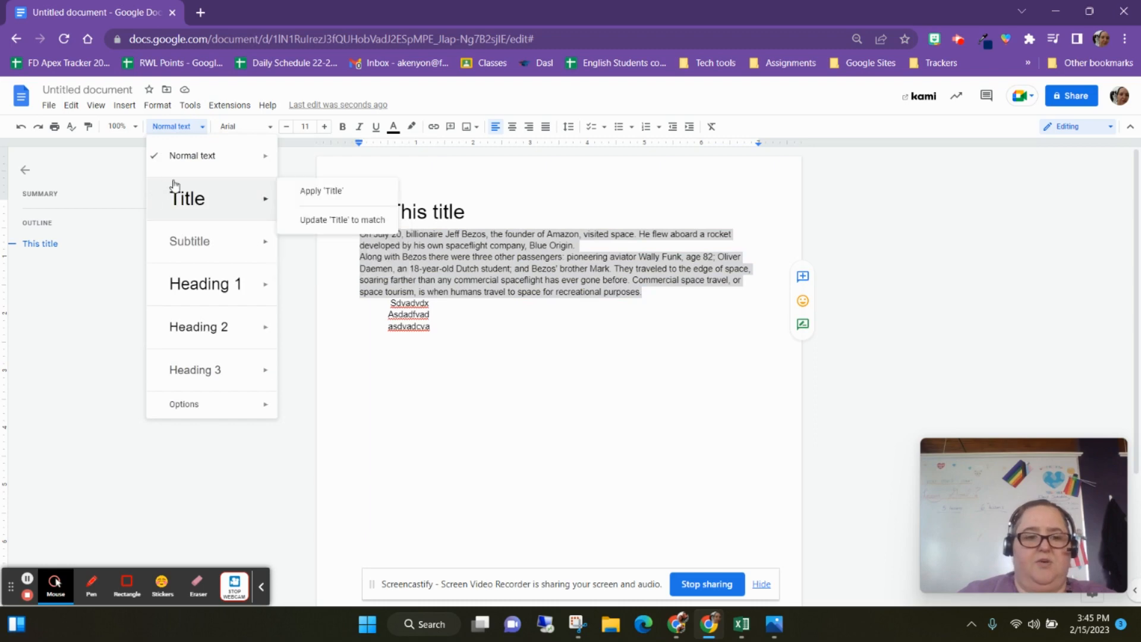
mouse_move(262, 241)
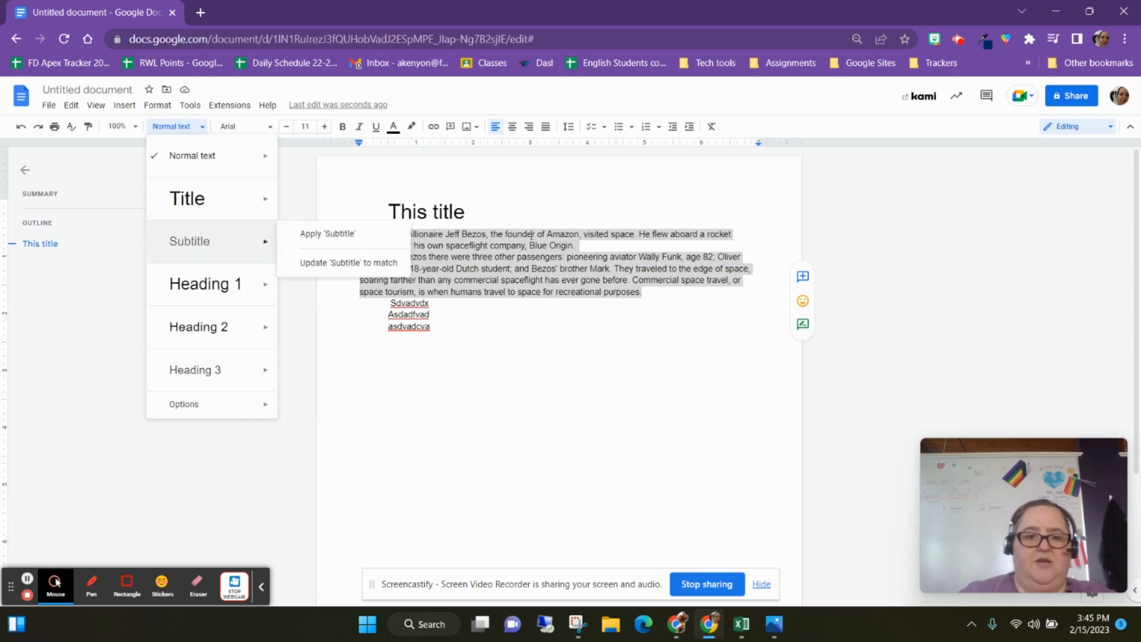
click(507, 214)
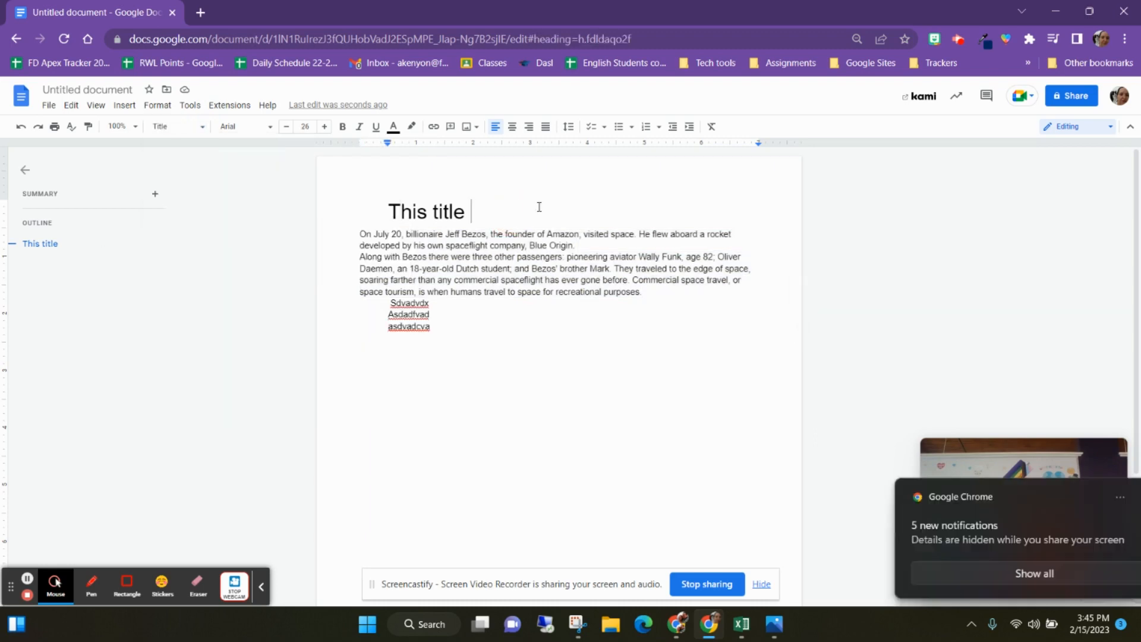
key(Return)
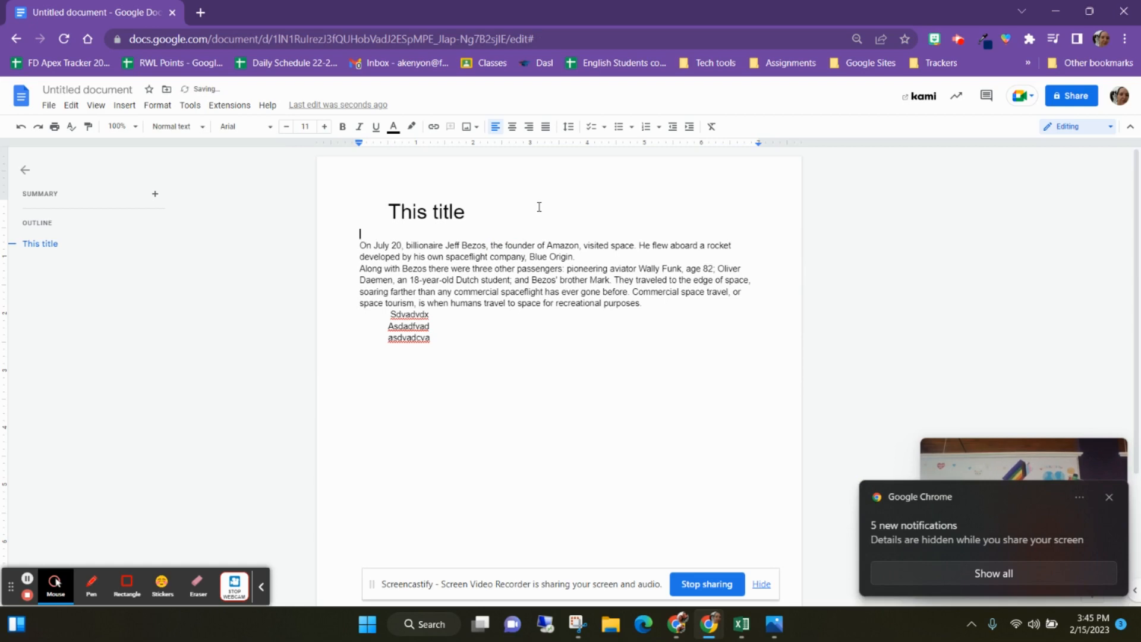
text(Jeff Bezos)
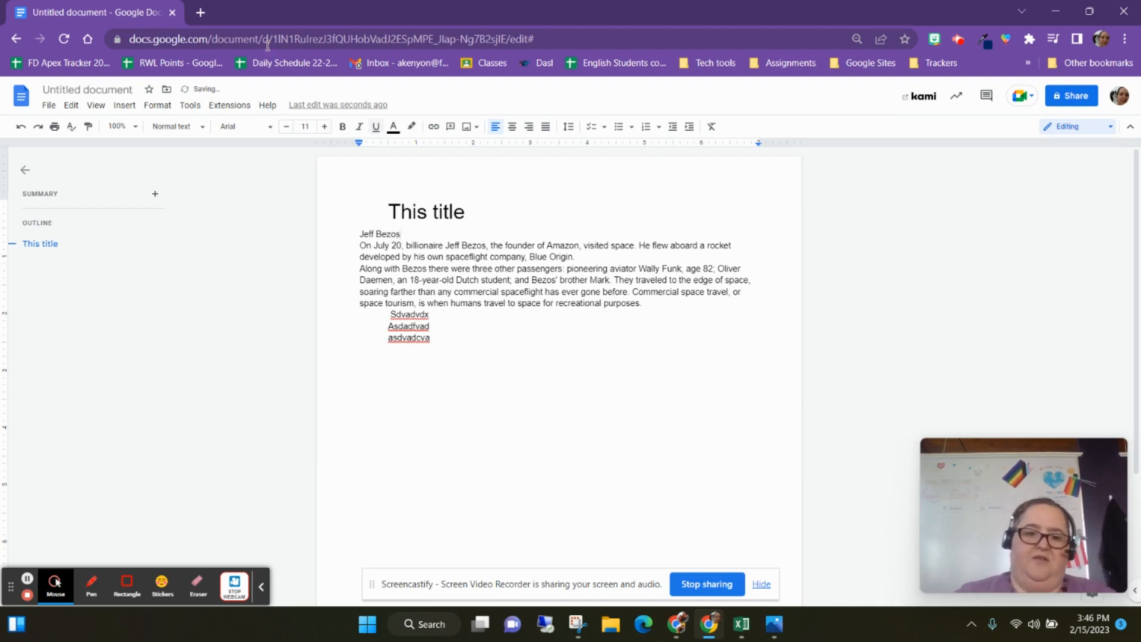
Step: Try the Subtitle style and the Heading 1 style on the "Jeff Bezos" line
drag(415, 236, 358, 234)
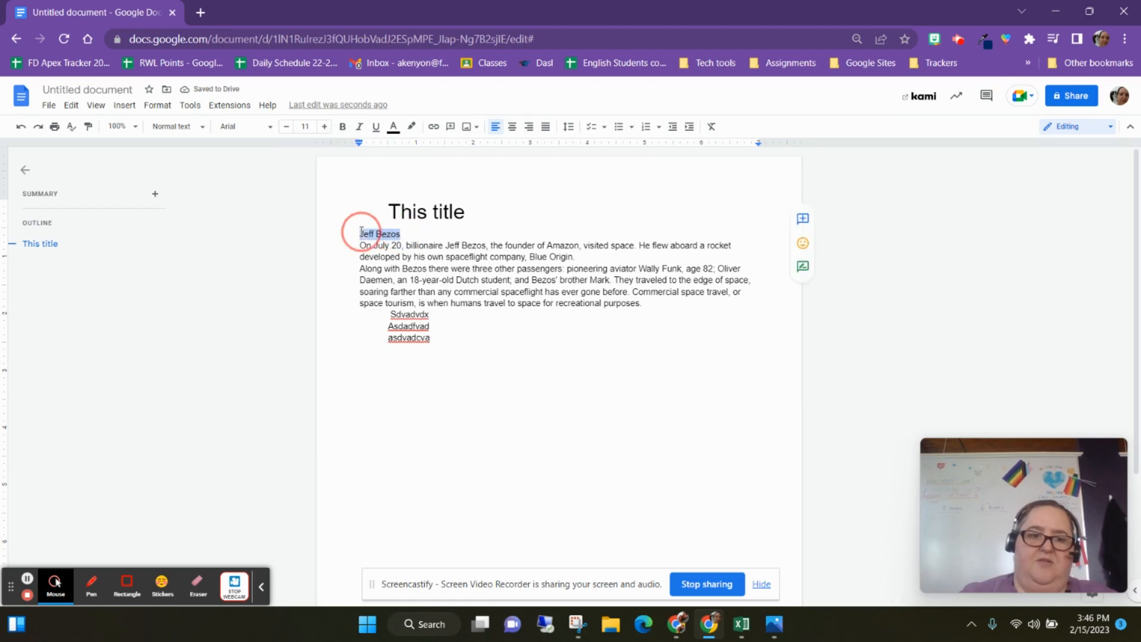
click(201, 128)
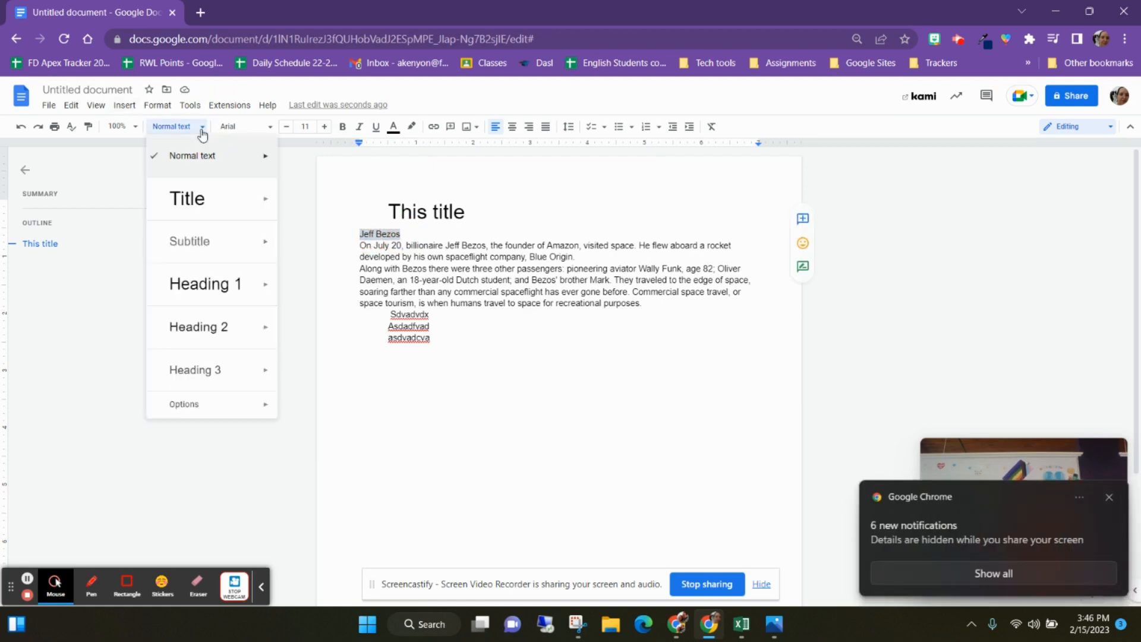
click(204, 246)
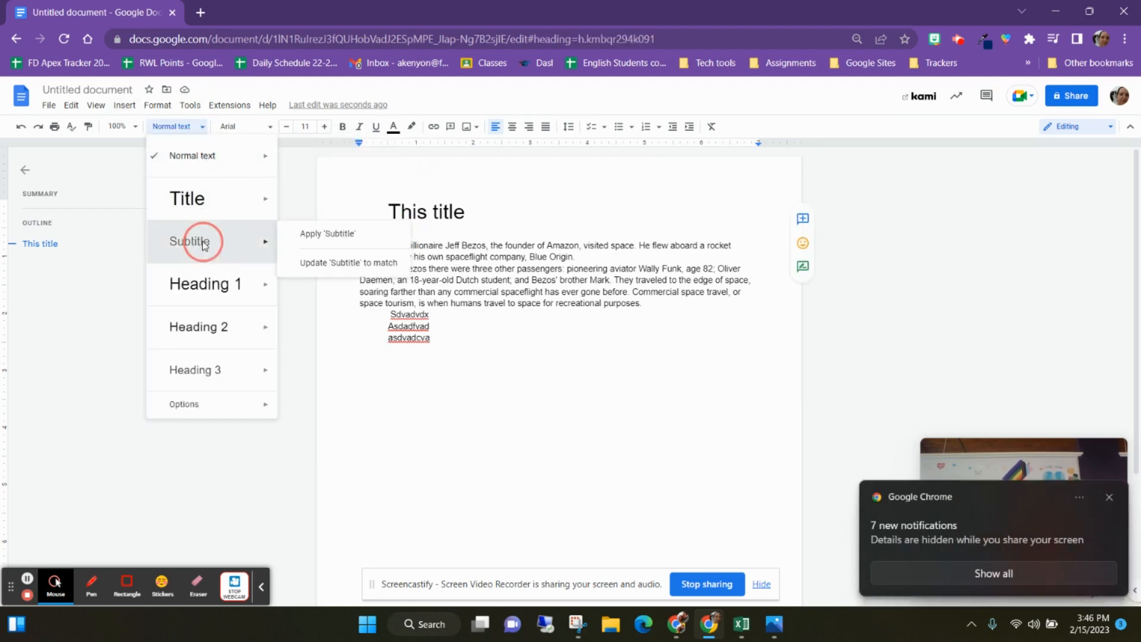
click(202, 127)
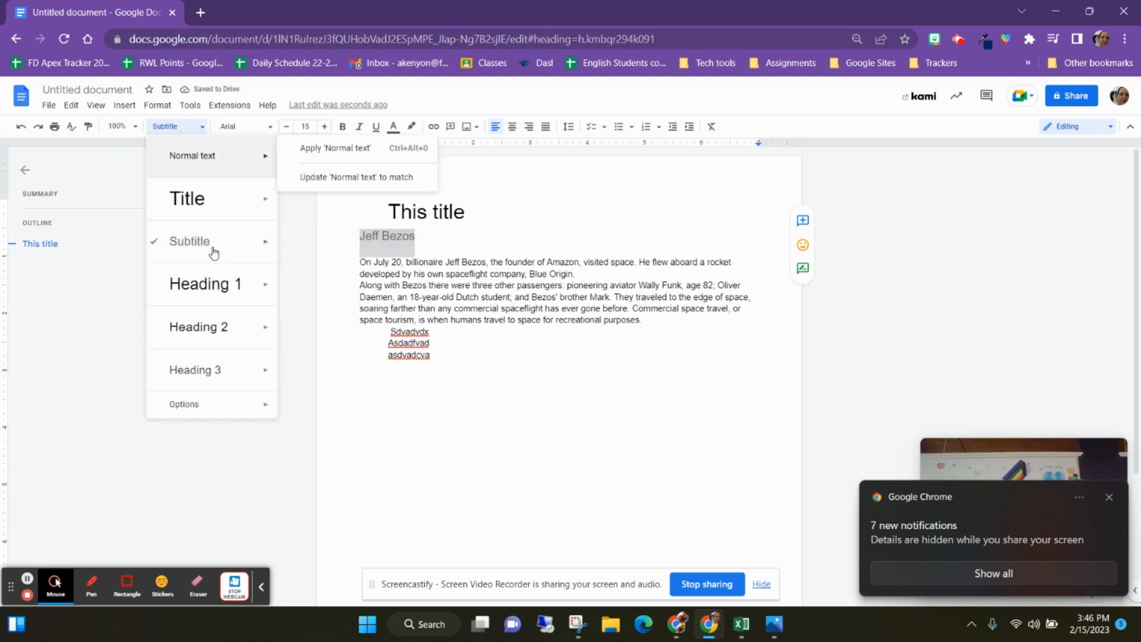
click(210, 286)
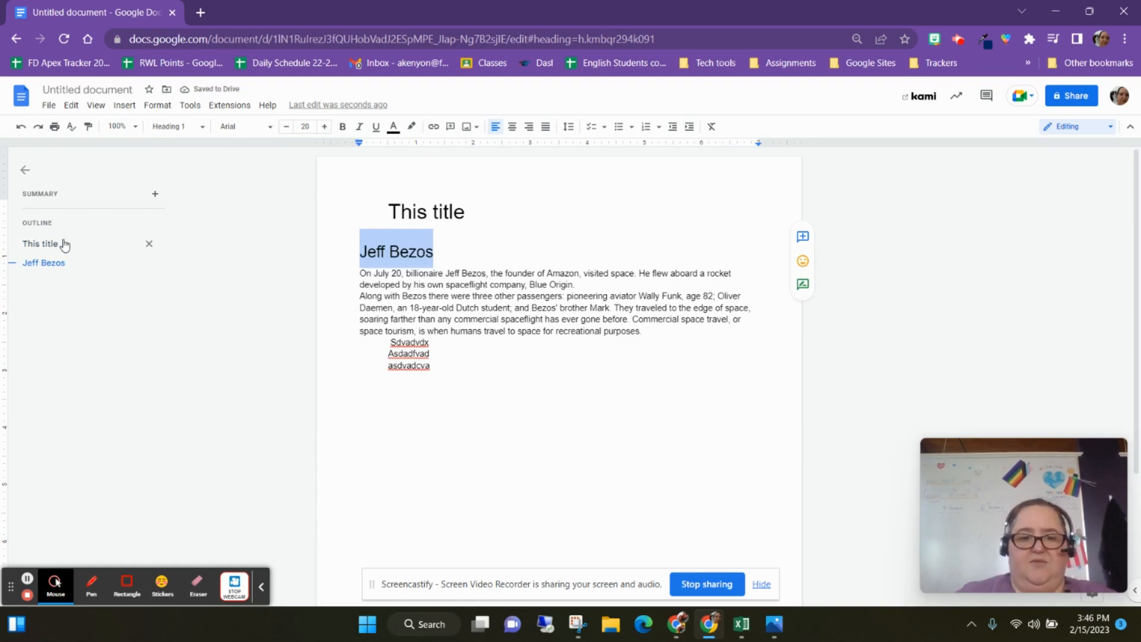
Step: Apply the Heading 2 style to the "Jeff Bezos" line
click(203, 127)
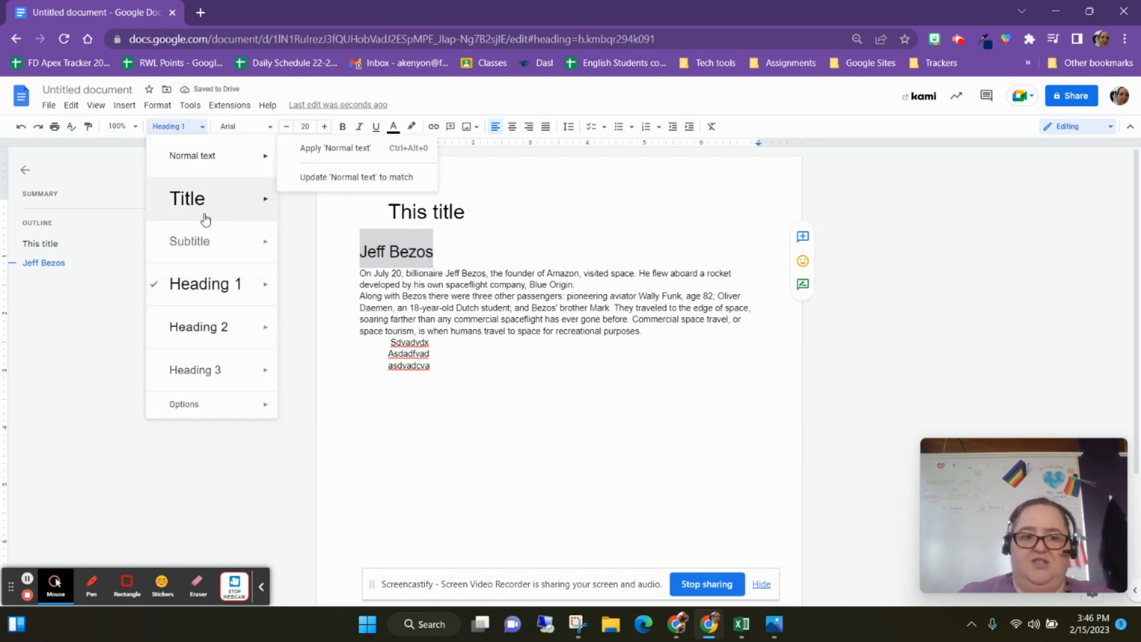
click(227, 331)
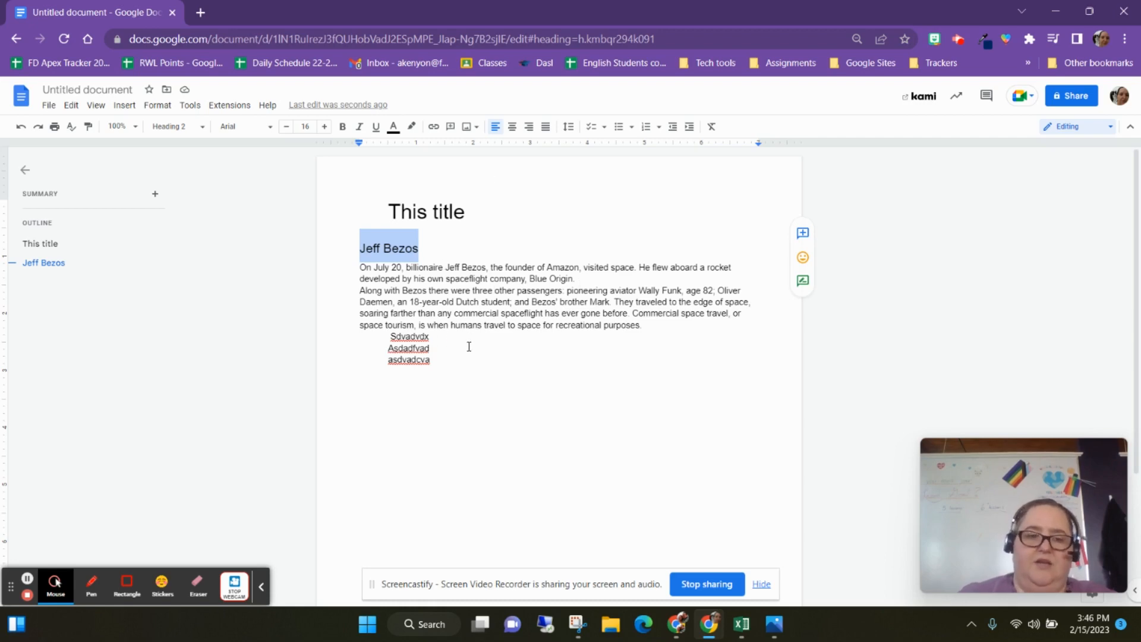
click(202, 127)
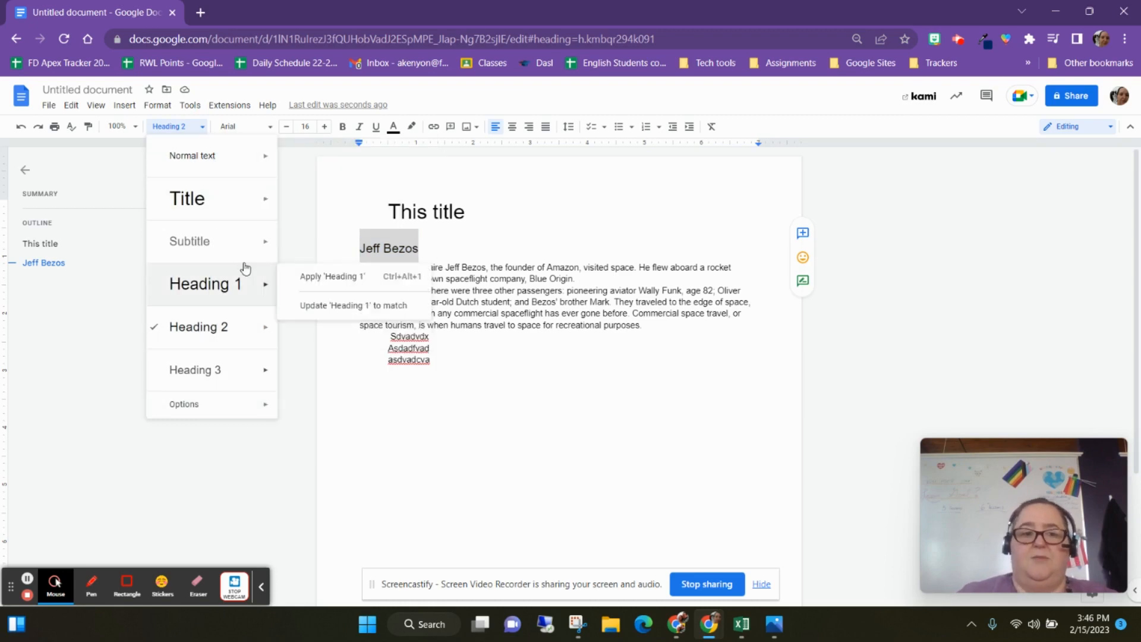
mouse_move(226, 154)
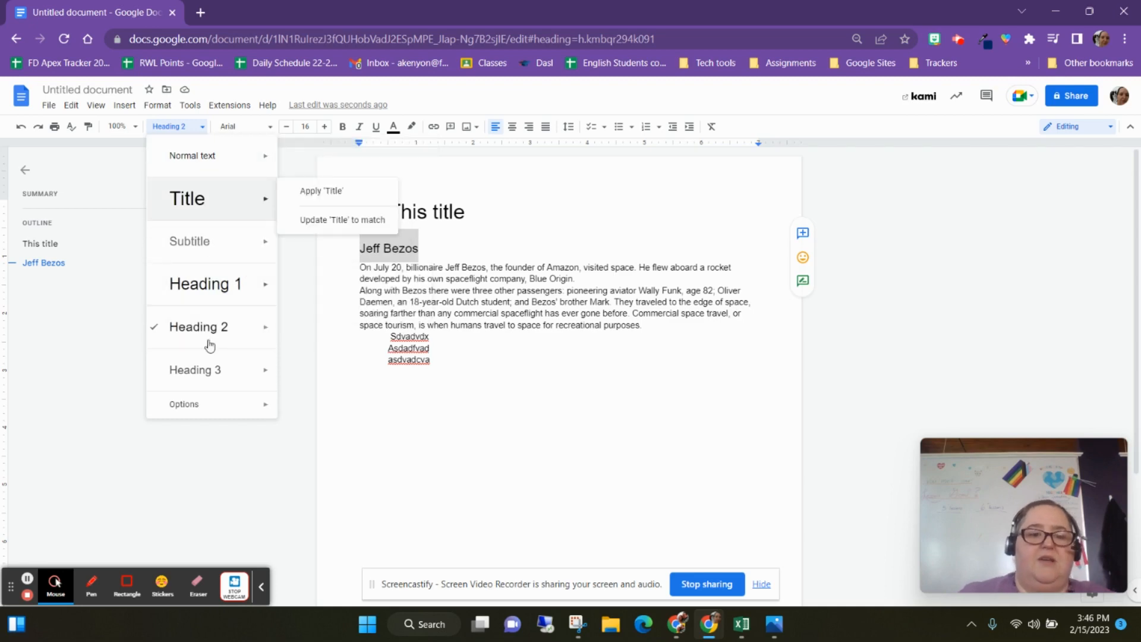
Step: Turn the three short placeholder lines at the end of the document into a bulleted list
click(469, 369)
drag(430, 359, 387, 337)
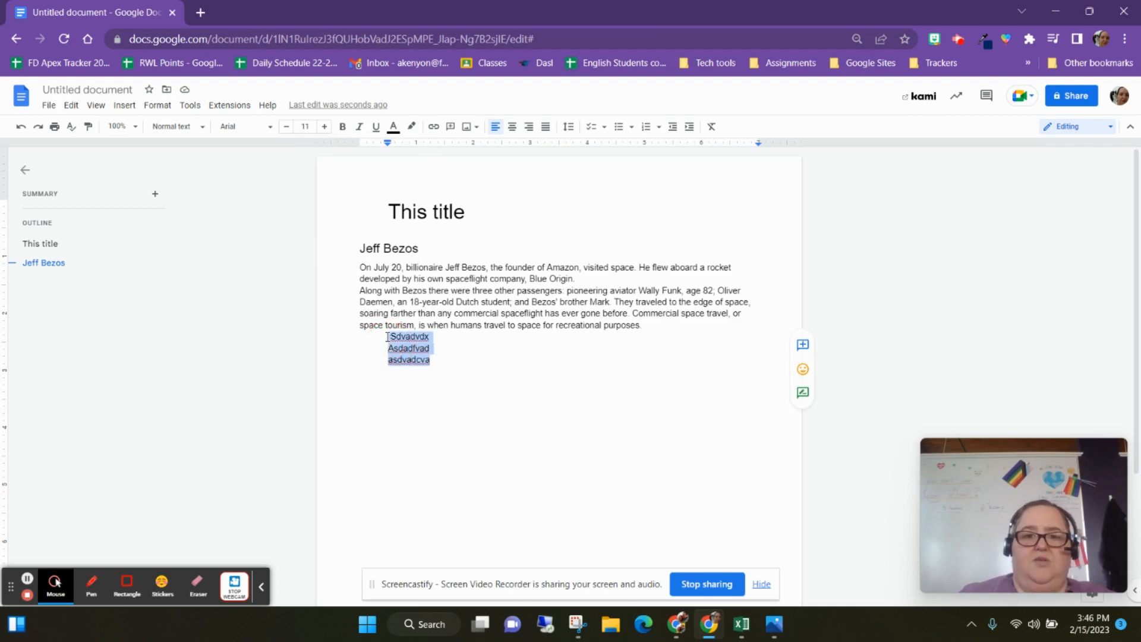
click(619, 128)
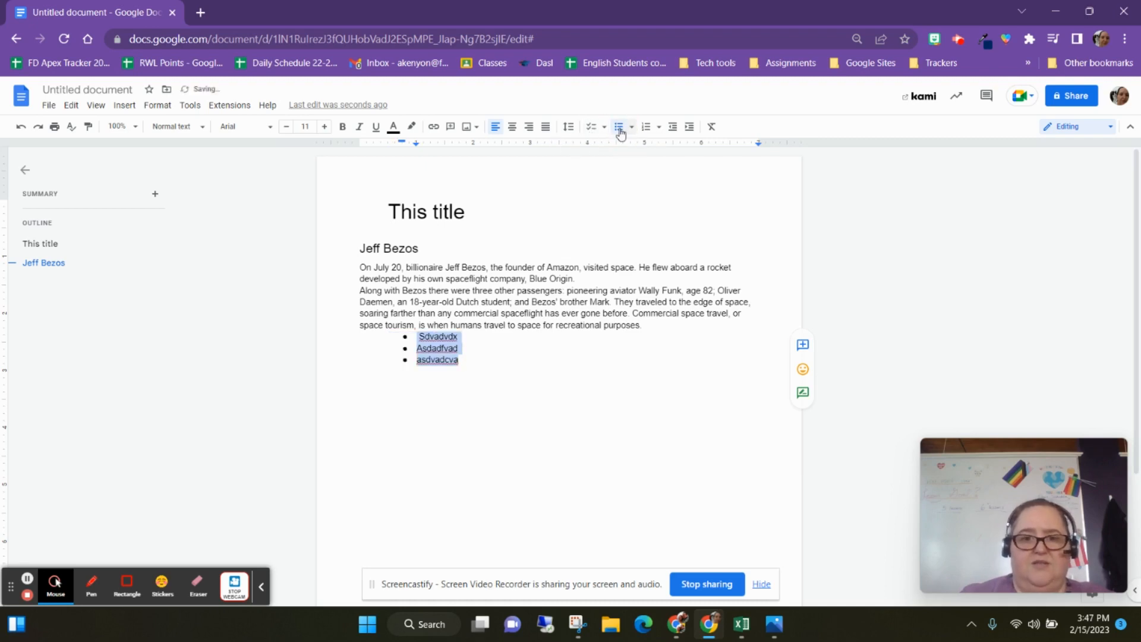
Step: Try the uppercase-letter numbered list style and the arrow bullet style on the three placeholder lines
click(647, 129)
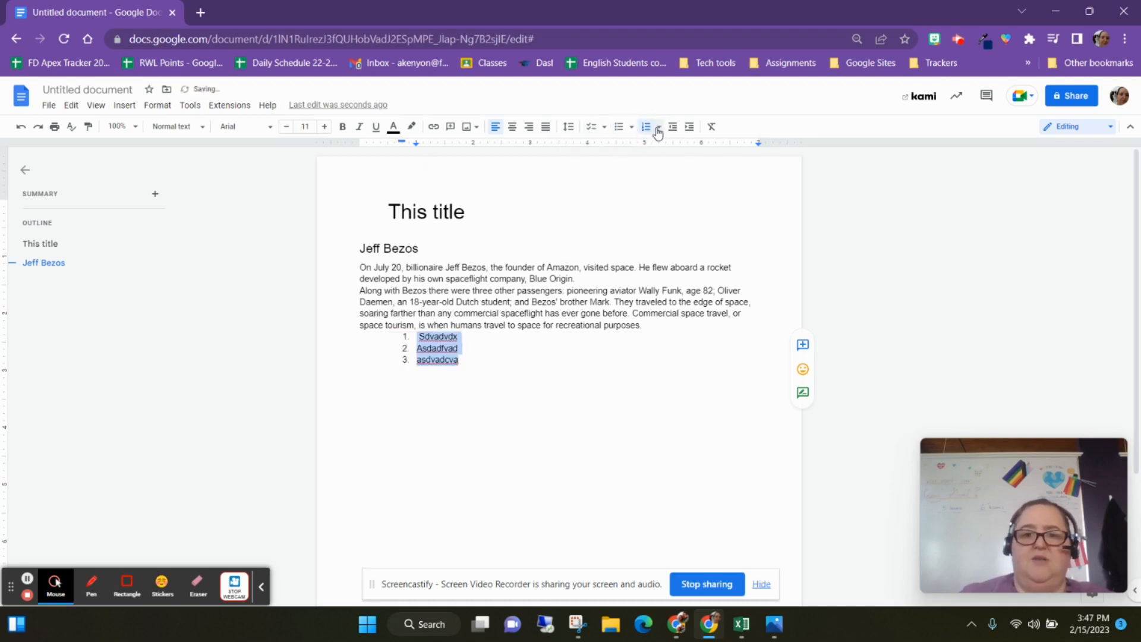
click(659, 127)
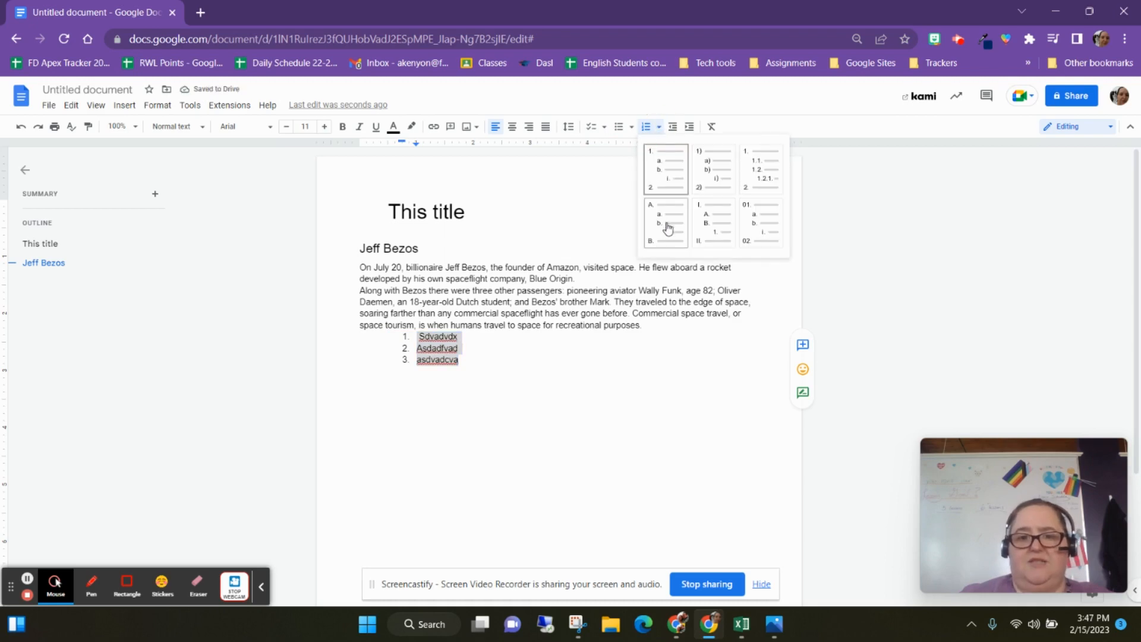
click(667, 225)
click(631, 127)
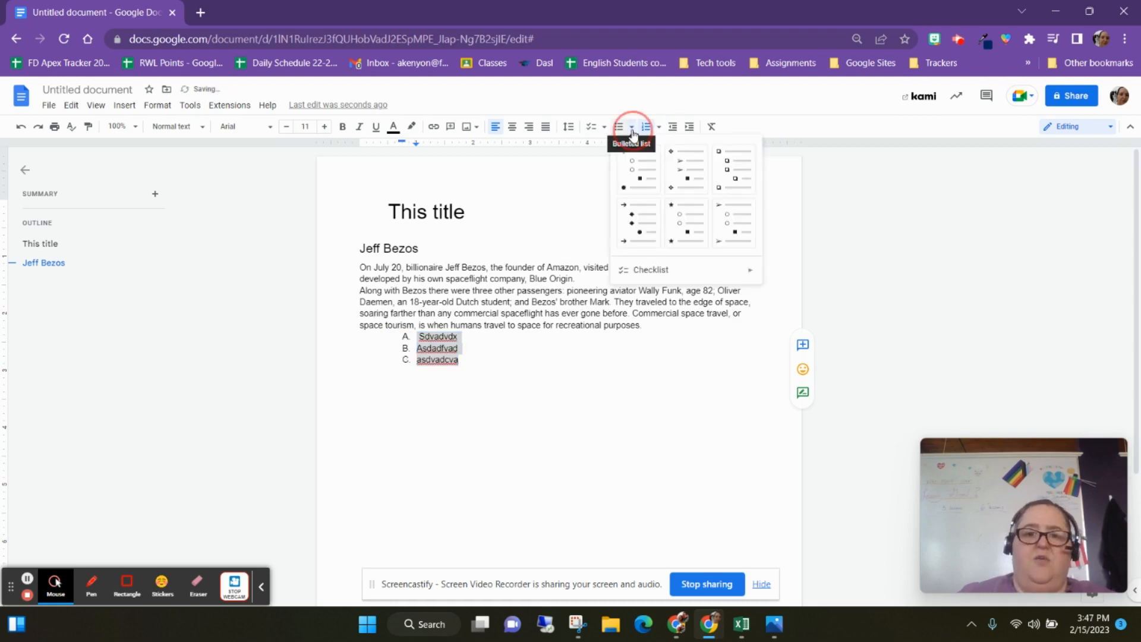
click(634, 224)
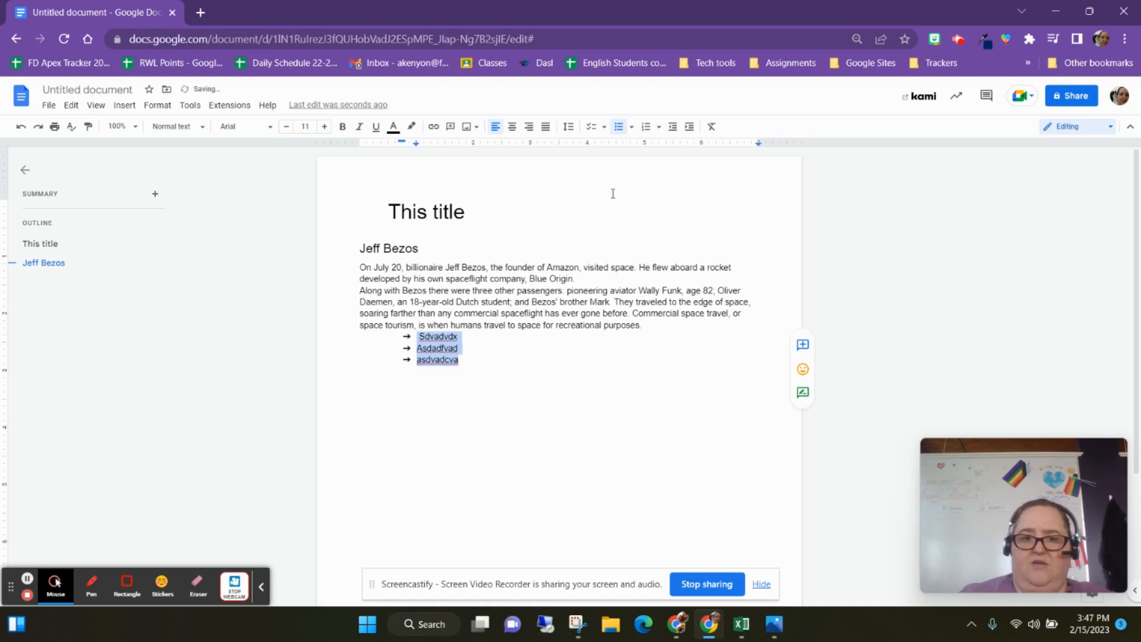
Step: Convert the three placeholder lines into a checklist and tick its first two items
click(591, 128)
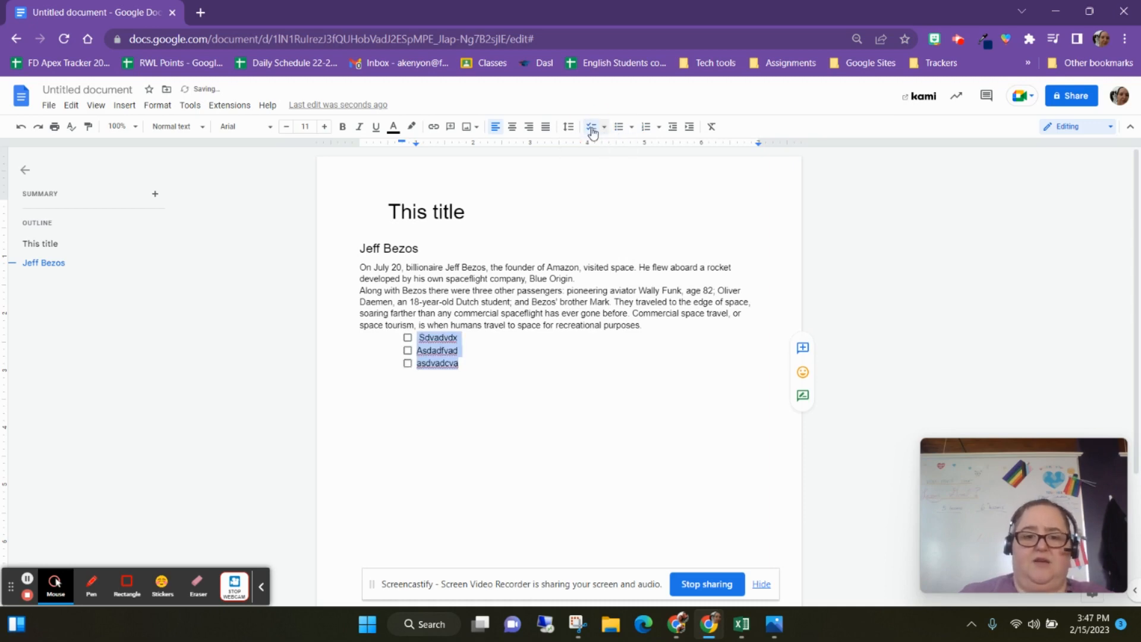
click(407, 338)
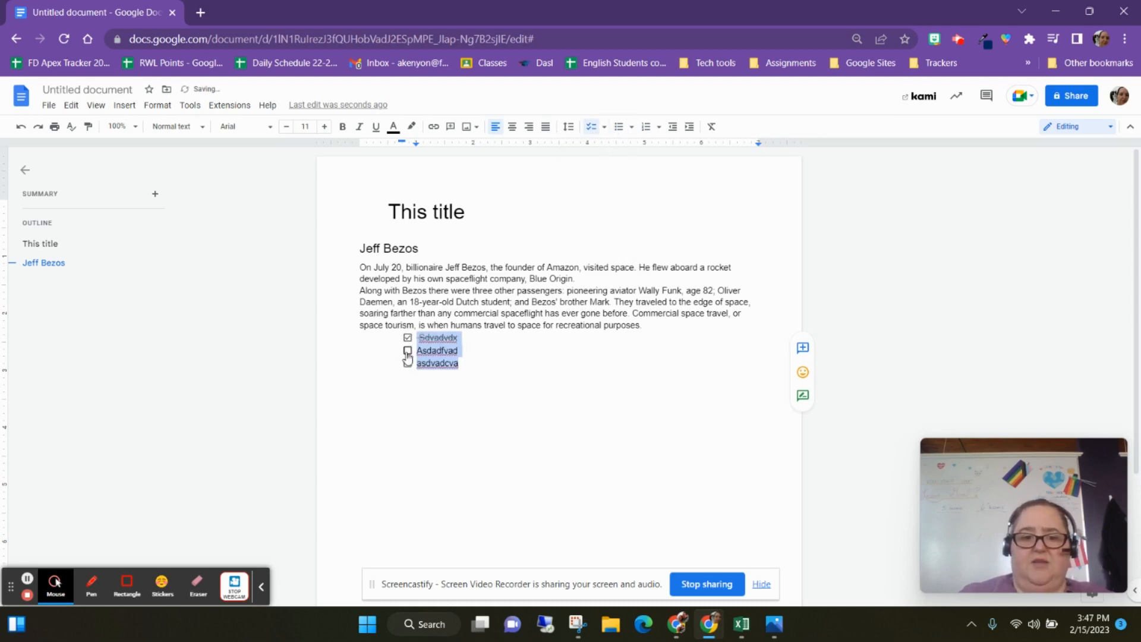
click(408, 351)
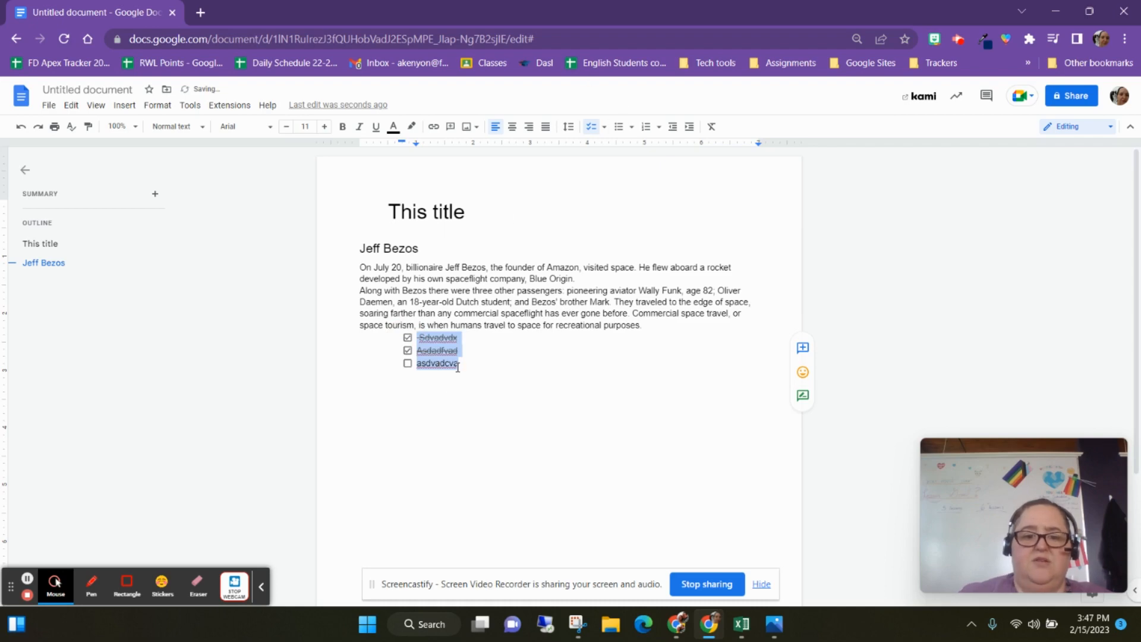
Step: Try the checklist style without strikethrough on the three items, and switch back to the strikethrough style
drag(458, 365, 409, 330)
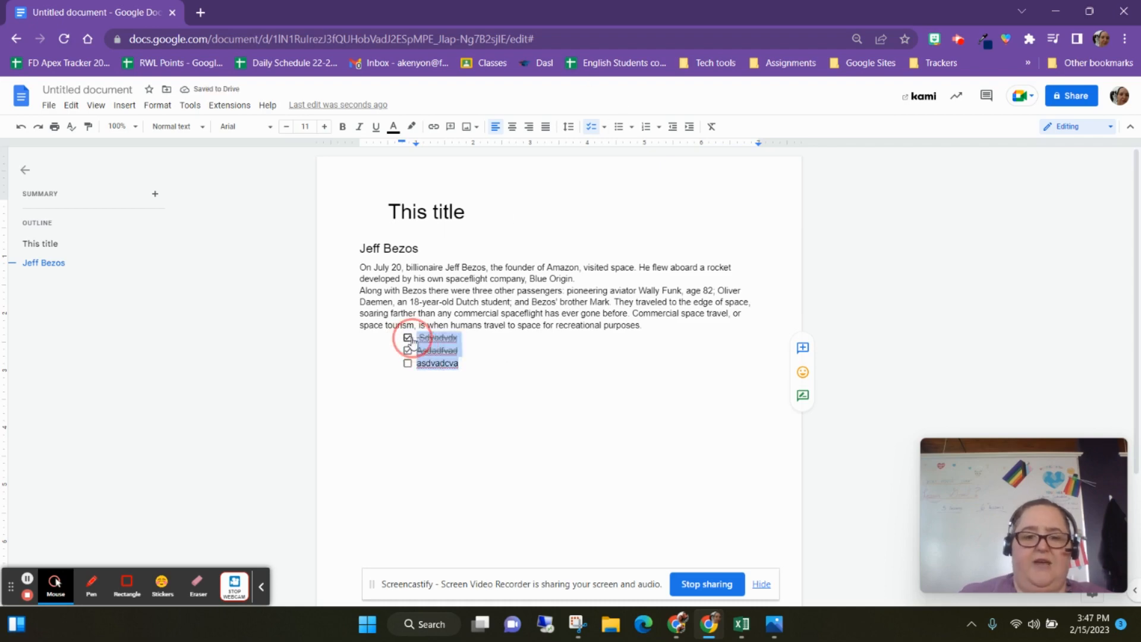
click(603, 127)
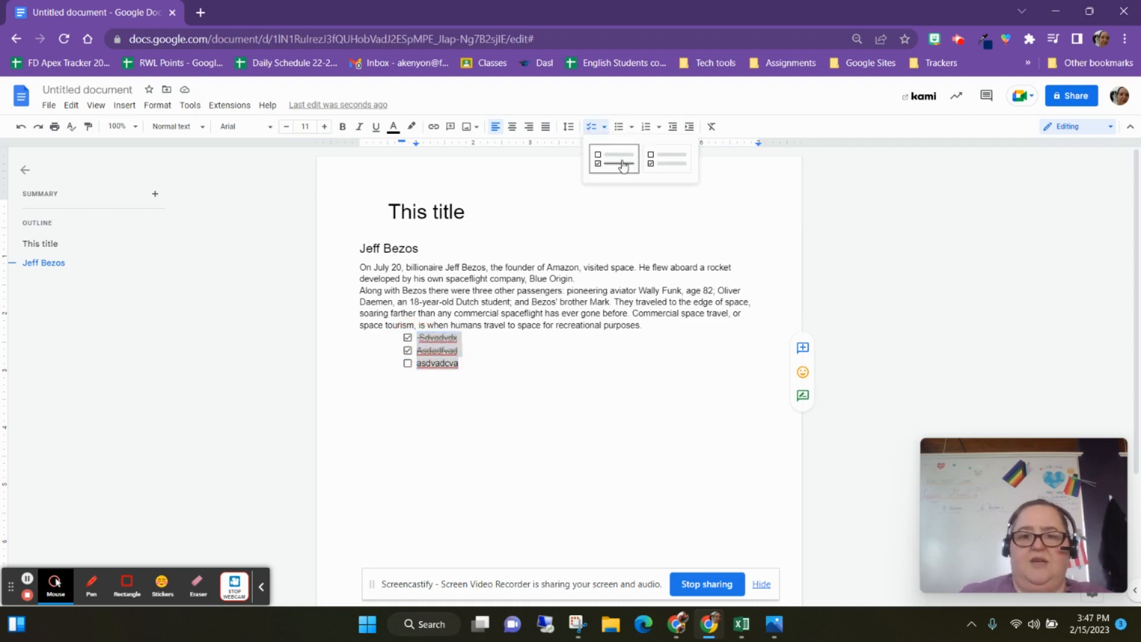
click(666, 159)
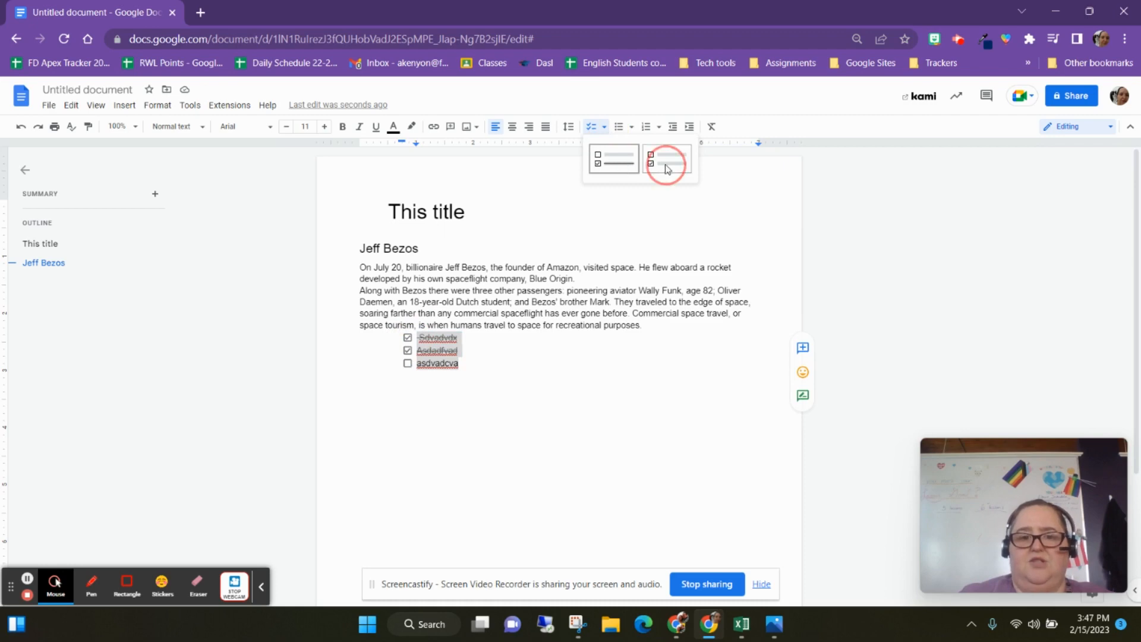
click(604, 127)
click(607, 172)
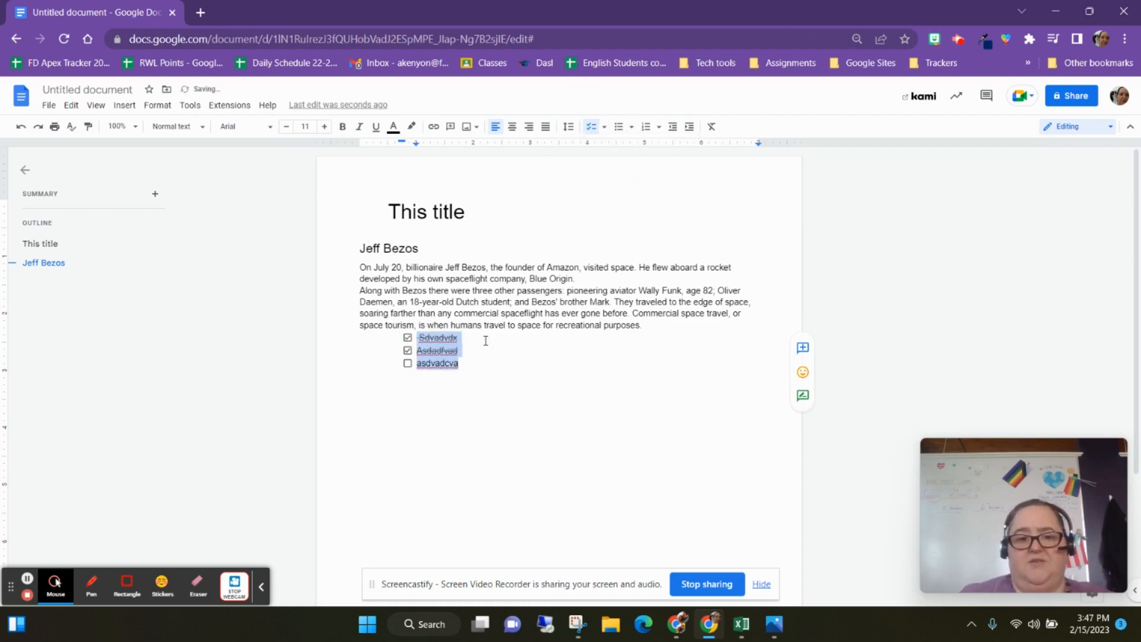
Step: Tick the third checklist item and place the cursor on the empty line below the list
click(476, 350)
click(470, 369)
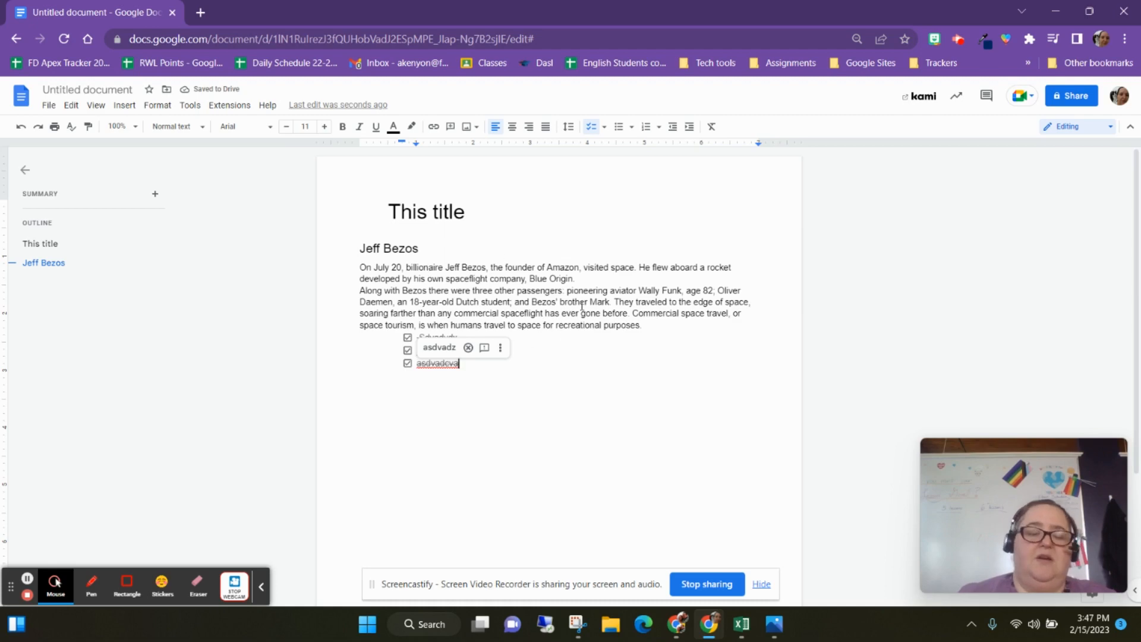
click(544, 365)
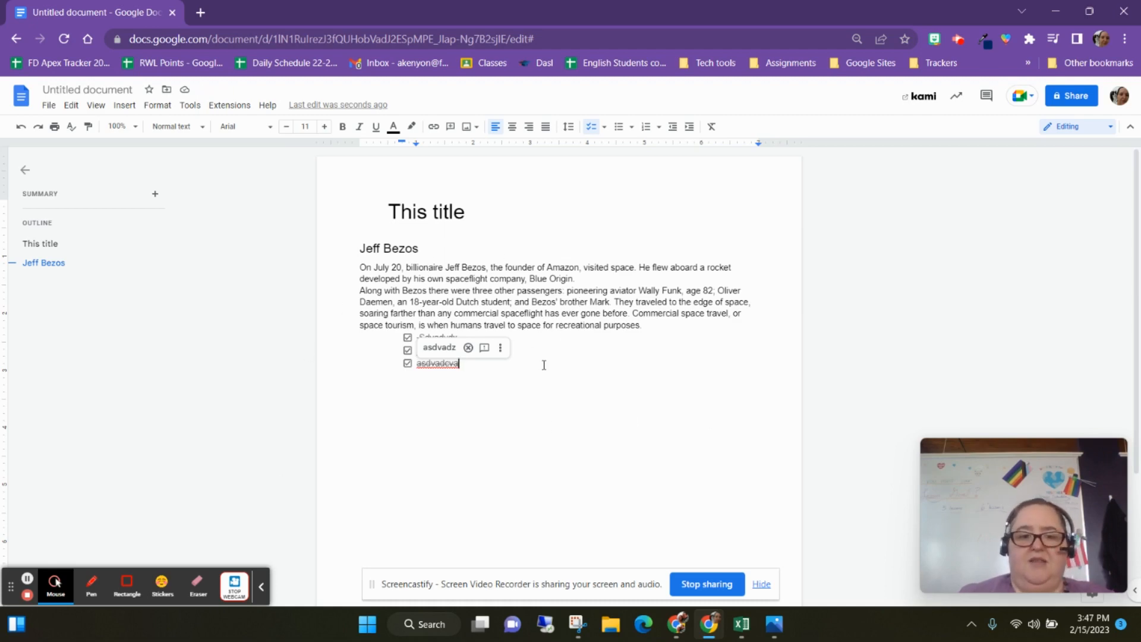
click(553, 438)
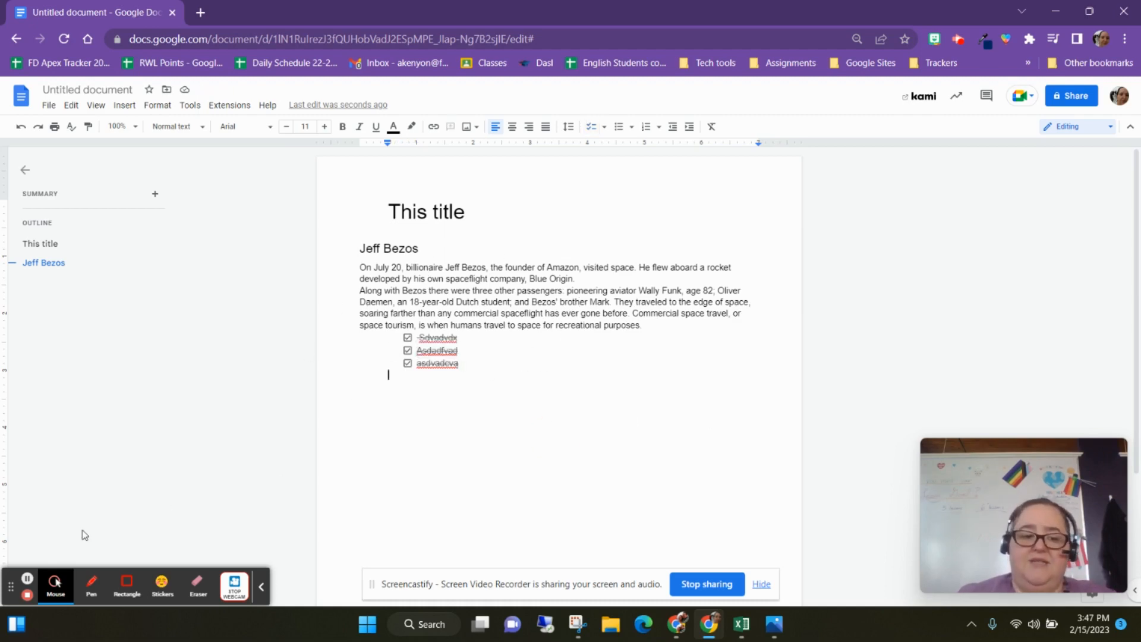